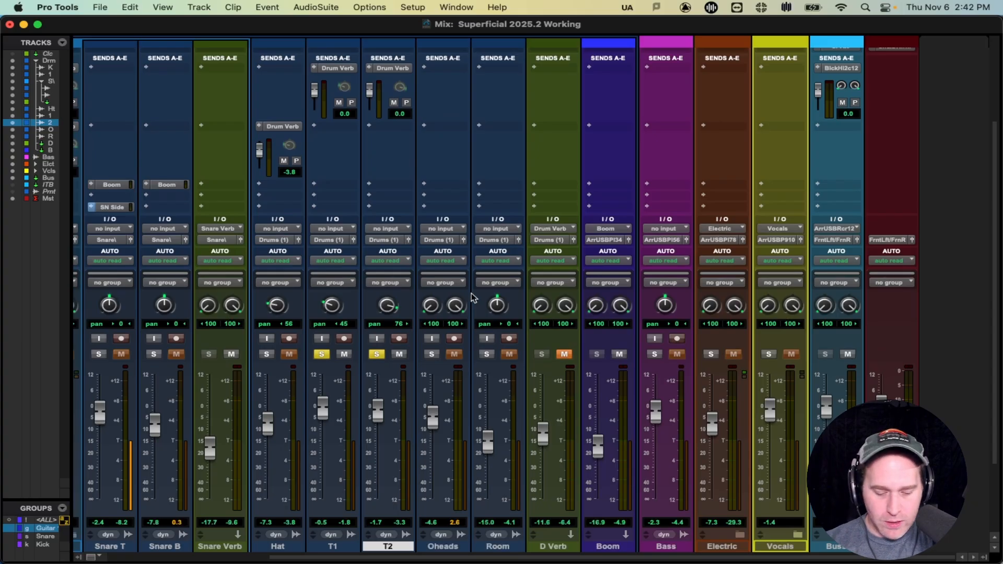
# Select the tom fill across the T1 and T2 clips, from 969|2|353 to 970|1|951, in the Edit window.
pyautogui.press('super+equal')
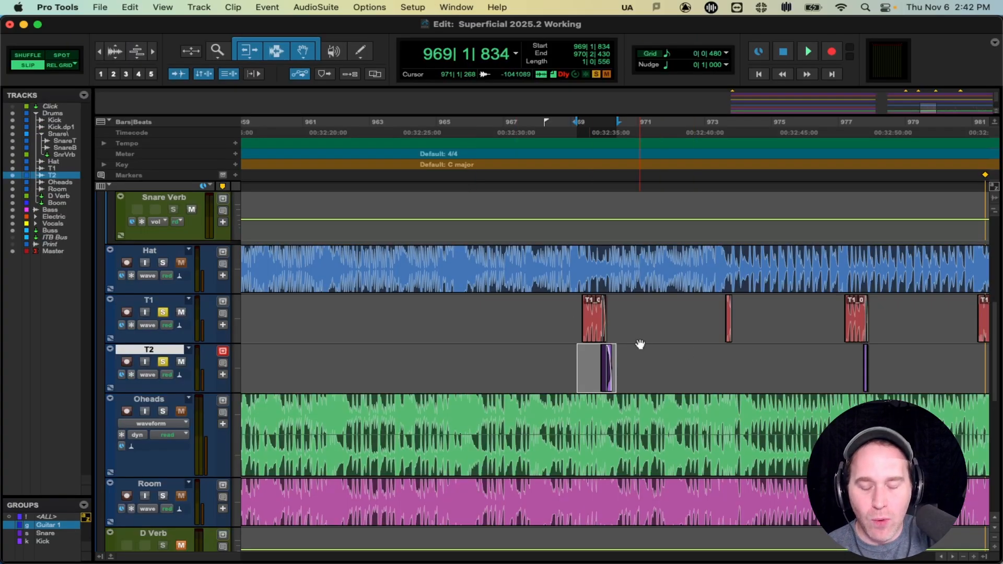
pyautogui.press('super+bracketright')
pyautogui.press('super+bracketright')
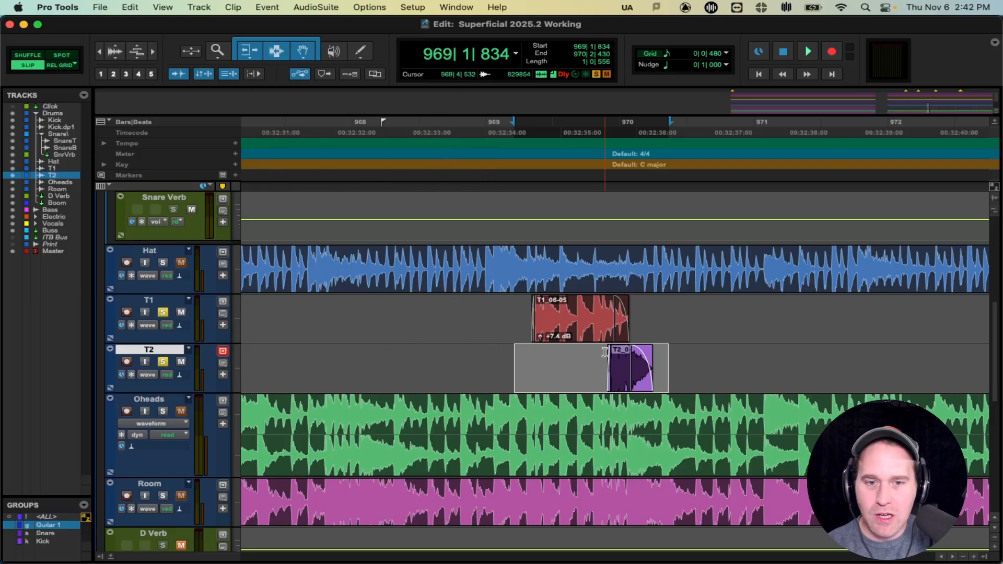
pyautogui.click(512, 311)
pyautogui.moveTo(529, 313); pyautogui.dragTo(651, 362)
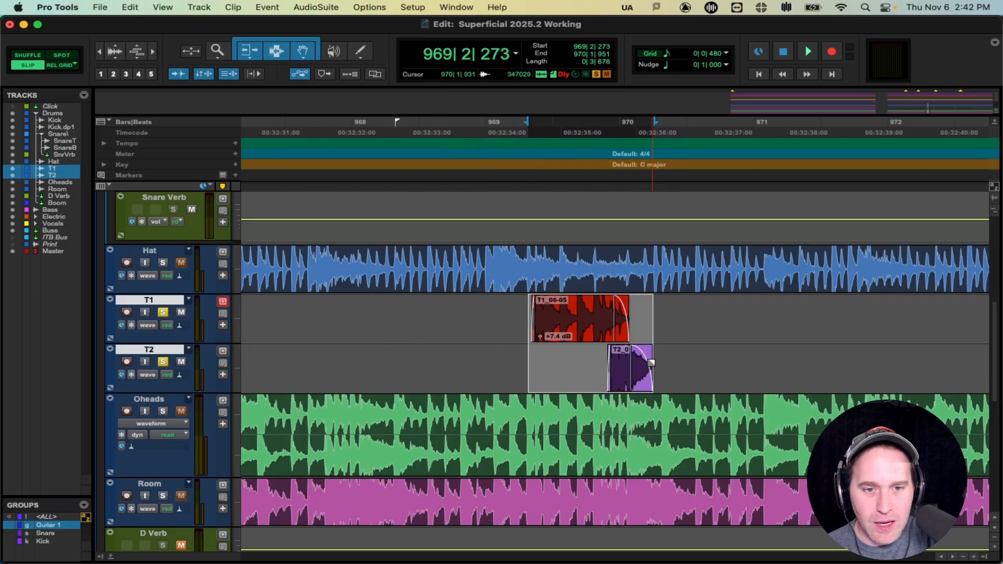
pyautogui.keyDown('shift'); pyautogui.click(531, 357); pyautogui.keyUp('shift')
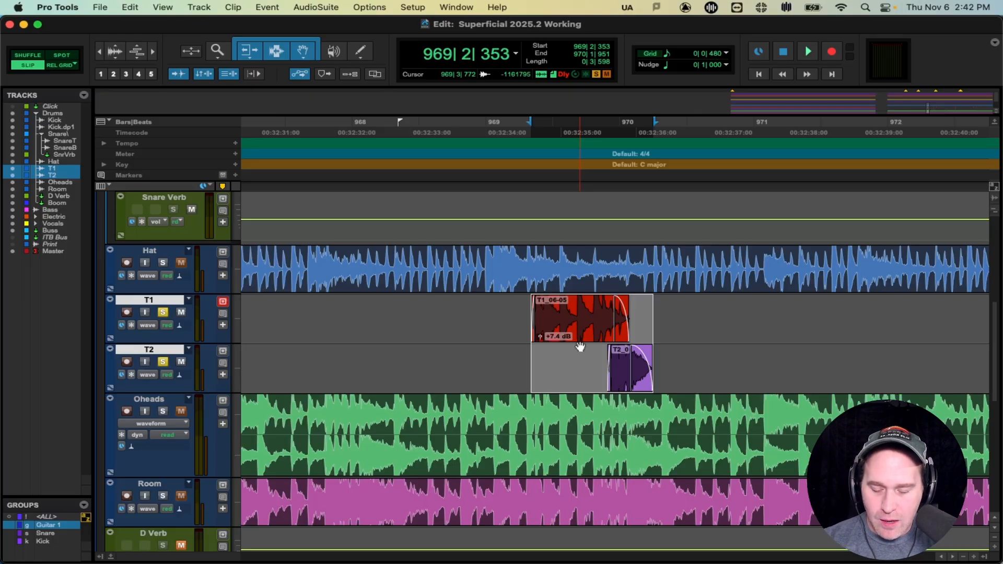
# Compare the selected tom fill in playback with the T1 and T2 insert plug-ins bypassed and re-enabled.
pyautogui.press('super+equal')
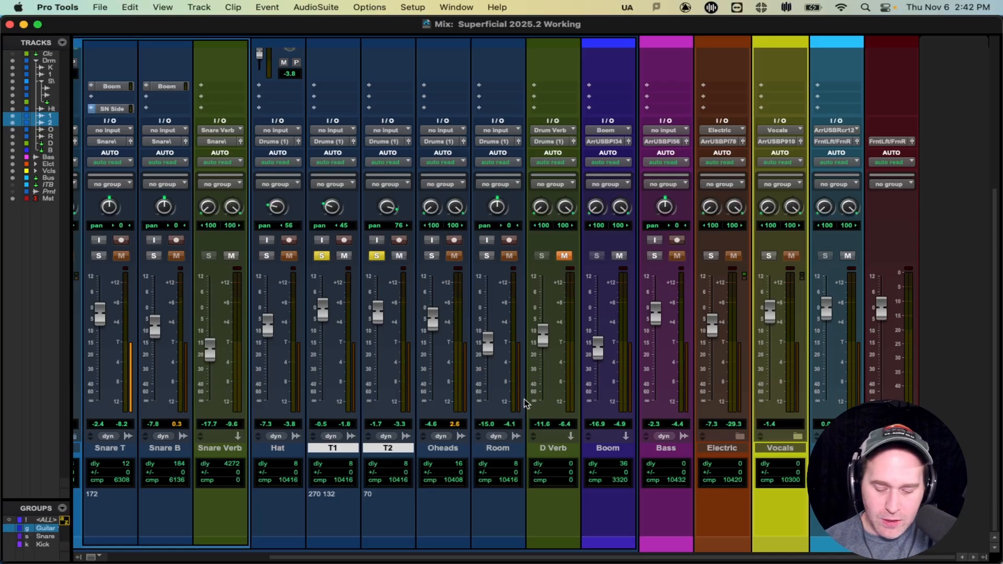
pyautogui.scroll(4, 473, 389)
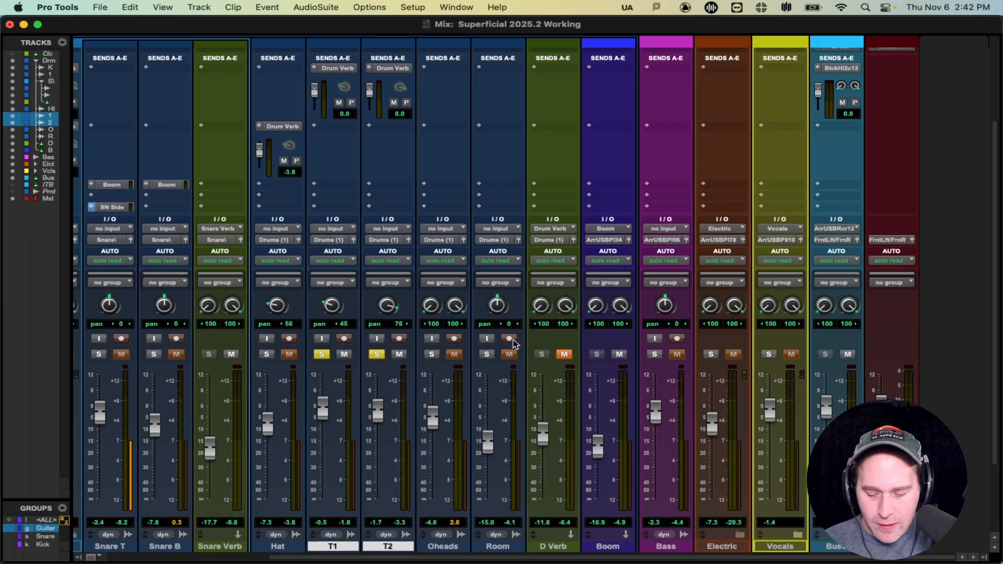
pyautogui.scroll(5, 513, 340)
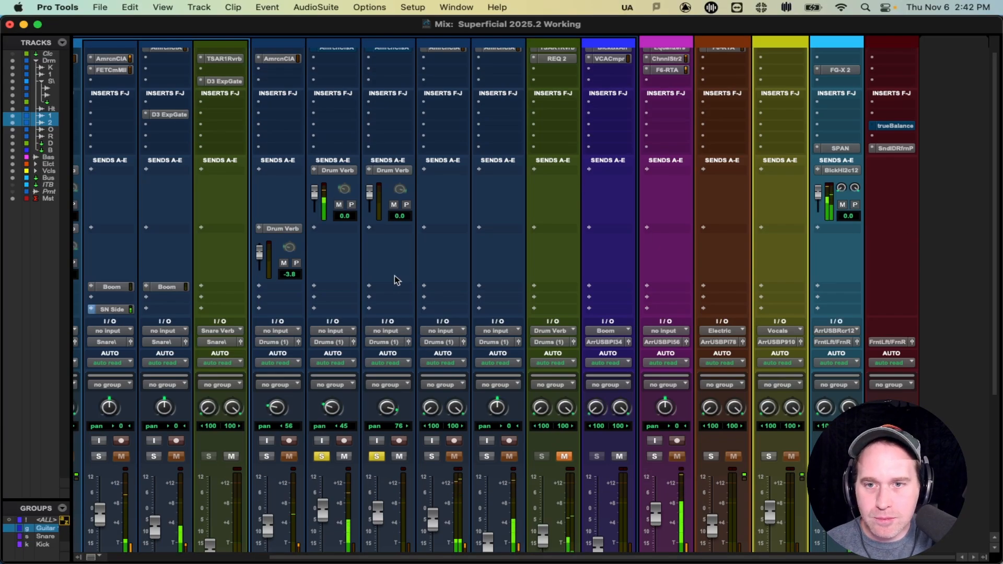
pyautogui.scroll(1, 410, 240)
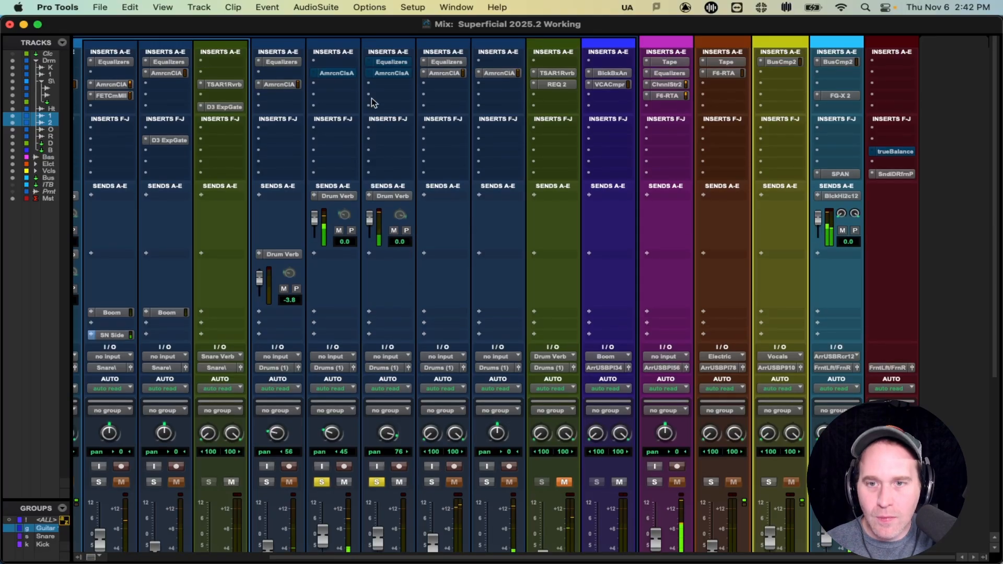
pyautogui.press('super+Tab')
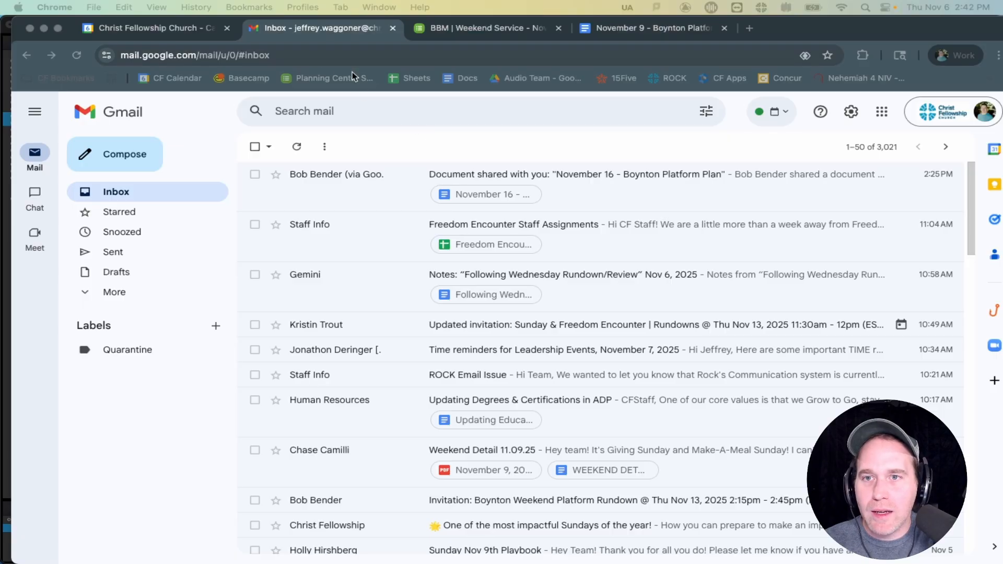
pyautogui.press('super+Tab')
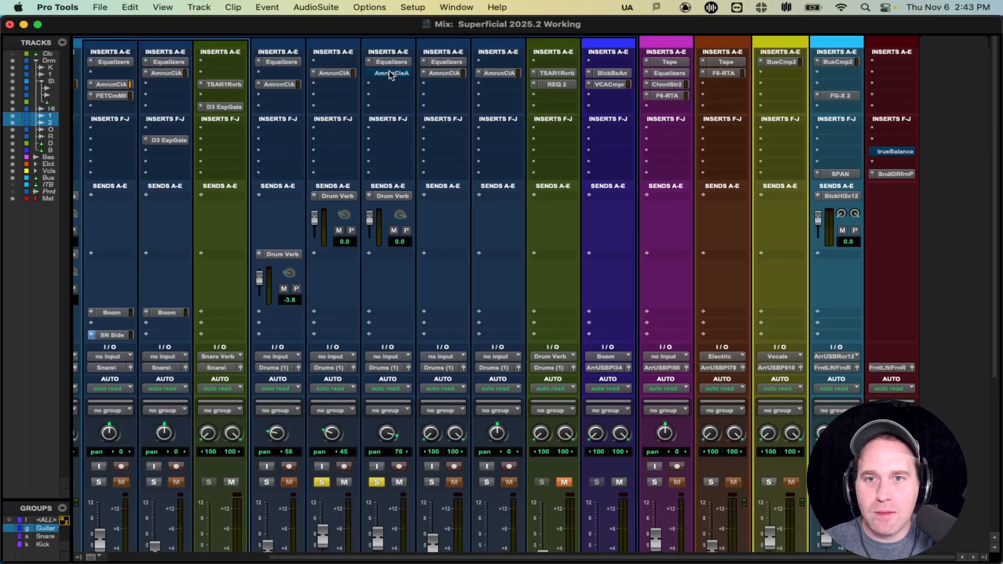
pyautogui.press('space')
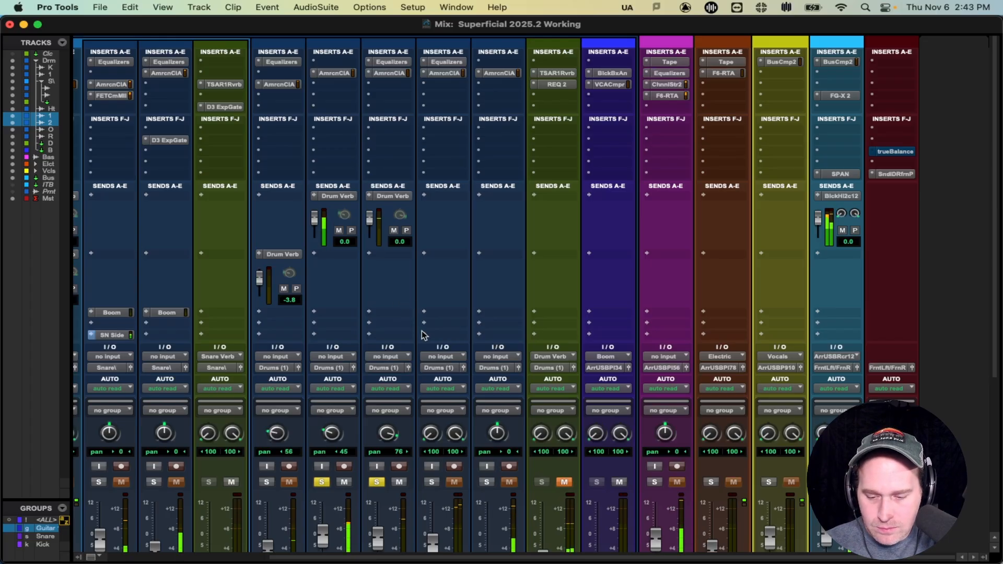
pyautogui.press('space')
# Enable loop playback in the Edit window and place the edit cursor on T2 just before its clip.
pyautogui.press('super+equal')
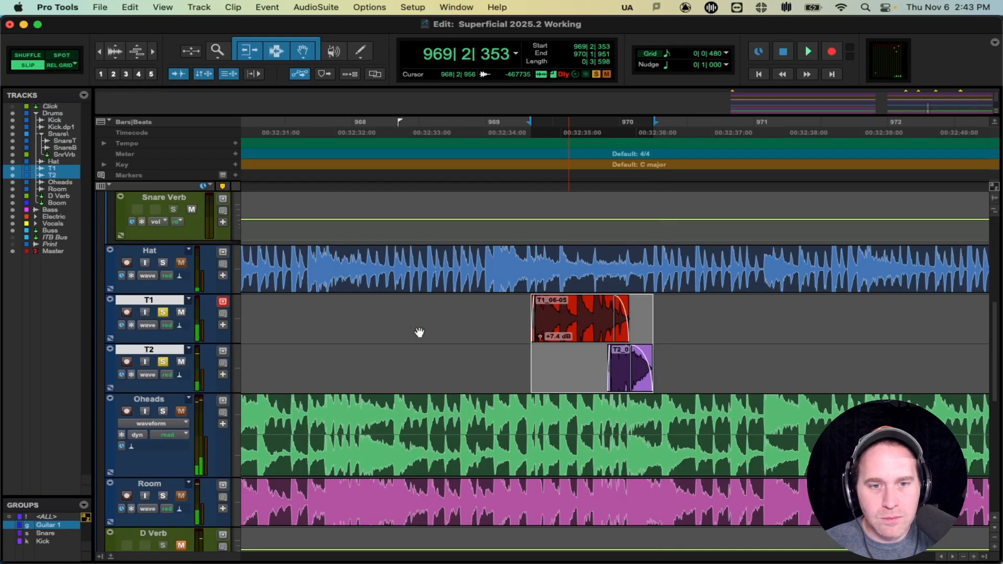
pyautogui.rightClick(806, 55)
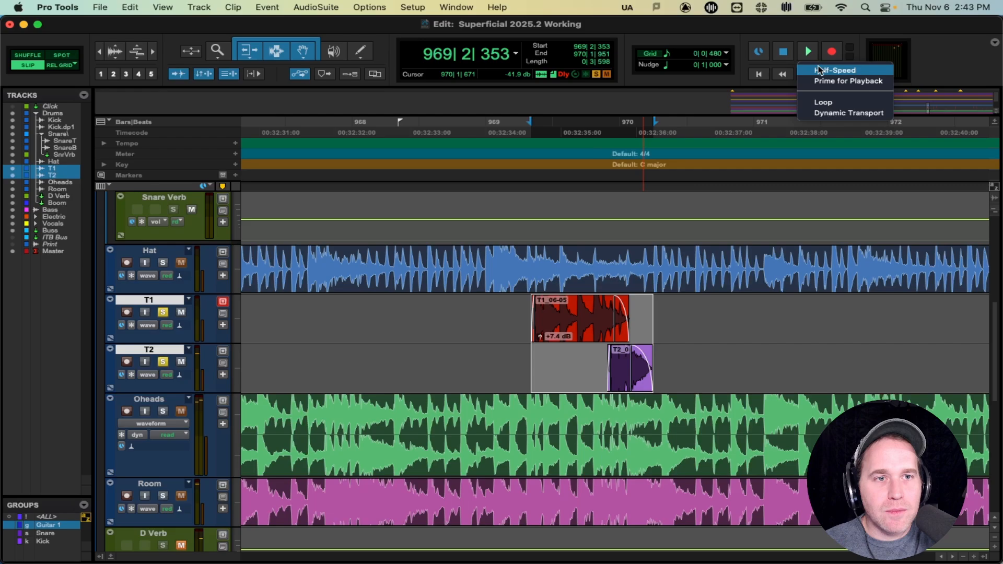
pyautogui.click(822, 98)
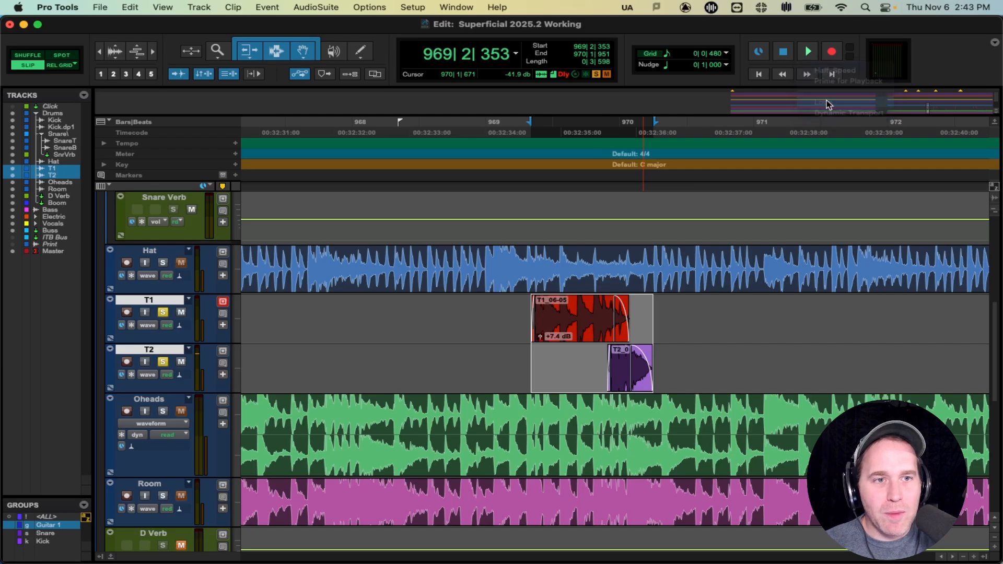
pyautogui.click(599, 367)
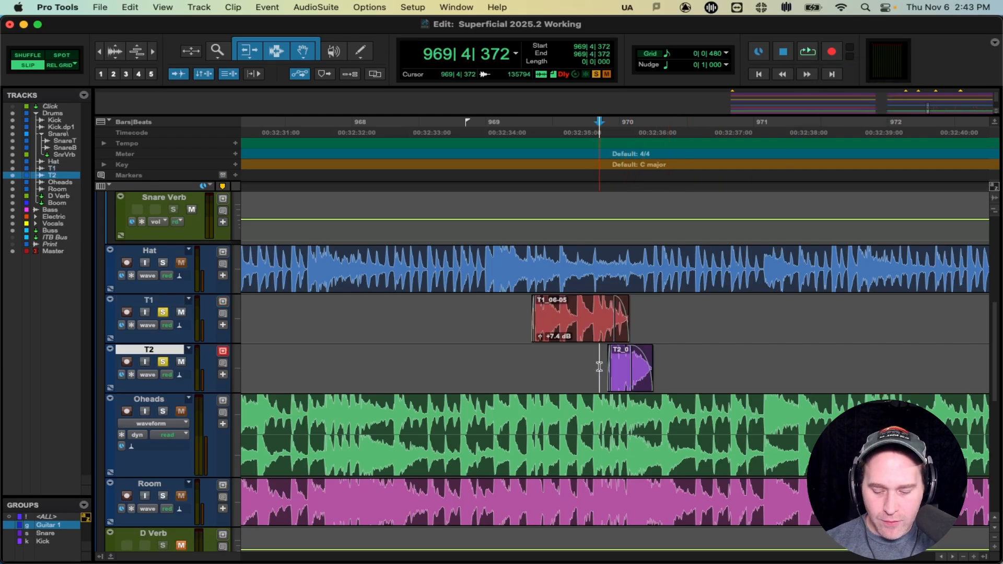
# Open the American Class A insert on T1, review its equalizer and compressor settings, and close it.
pyautogui.press('super+equal')
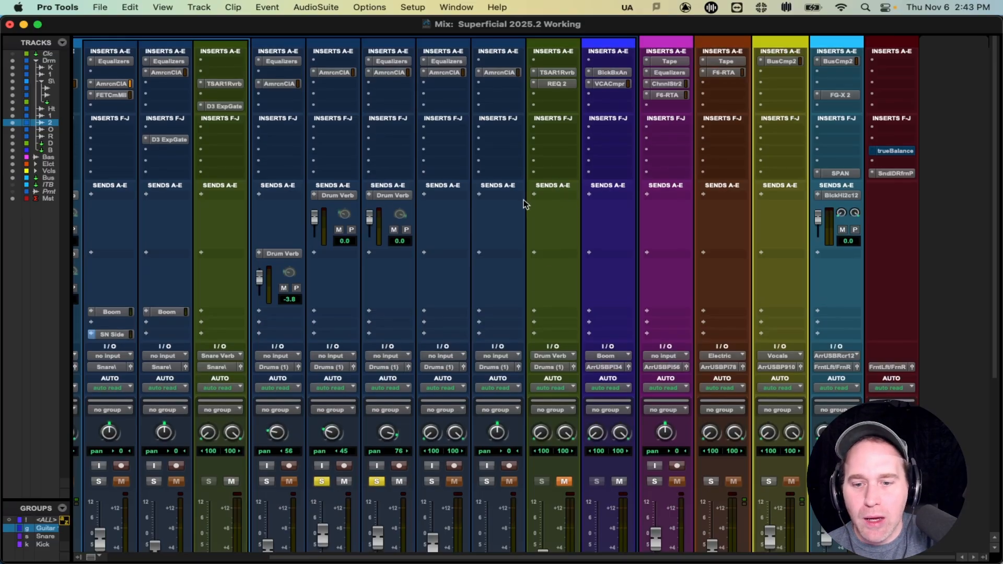
pyautogui.click(329, 73)
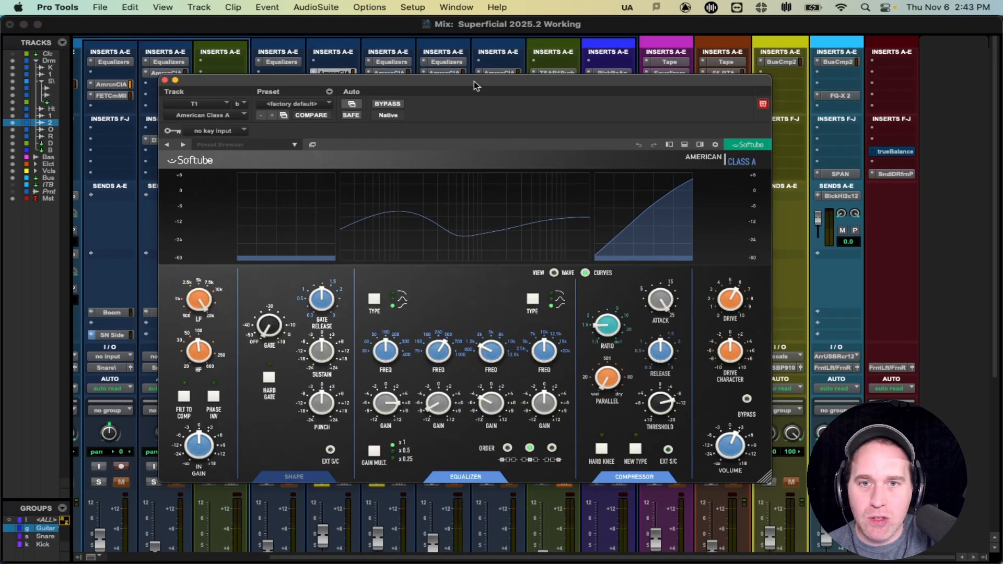
pyautogui.moveTo(476, 86); pyautogui.dragTo(458, 73)
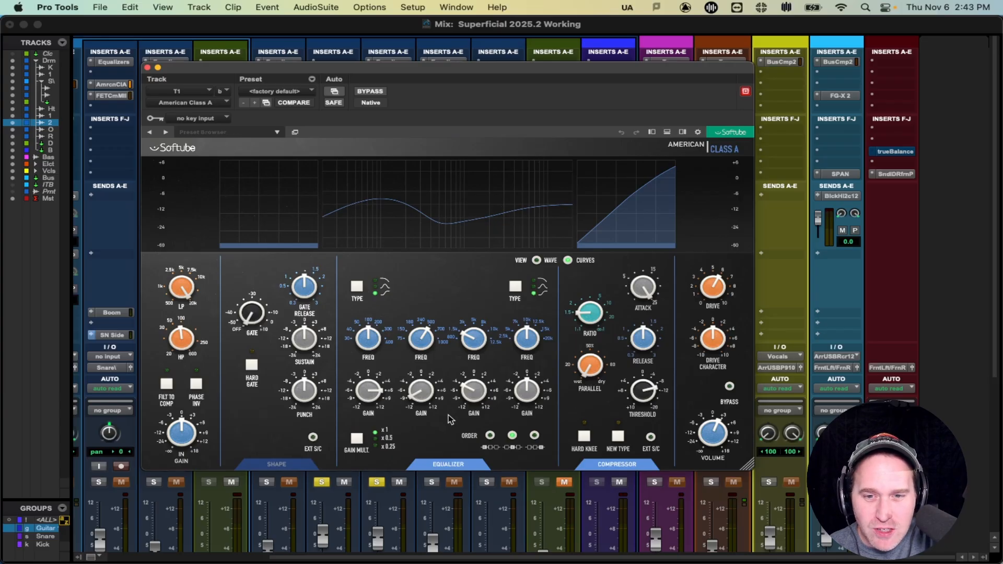
pyautogui.click(147, 68)
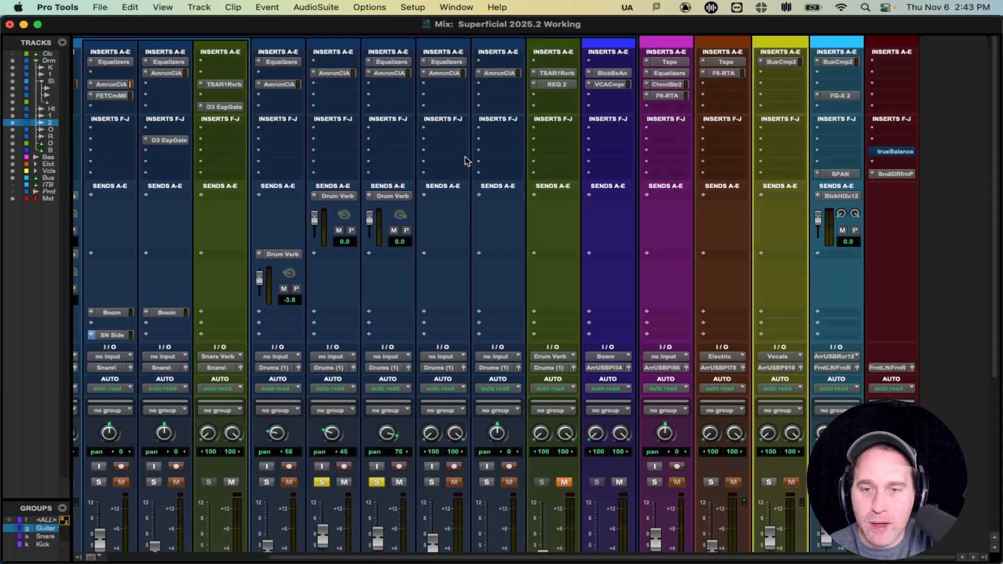
# Examine the Equalizers insert on T2 with its graph scale widened to 24 dB, and close the plug-in.
pyautogui.click(384, 62)
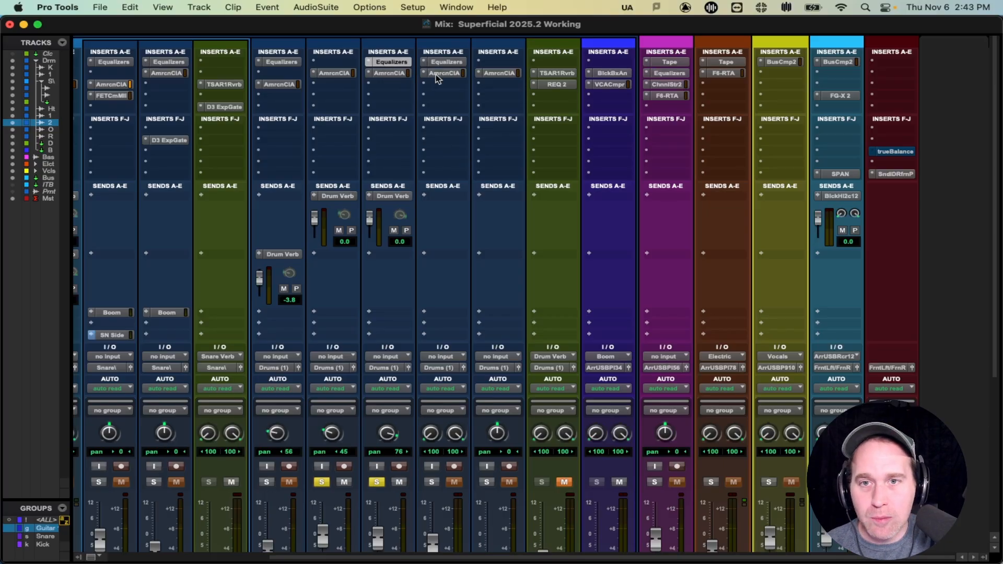
pyautogui.moveTo(619, 427); pyautogui.dragTo(589, 444)
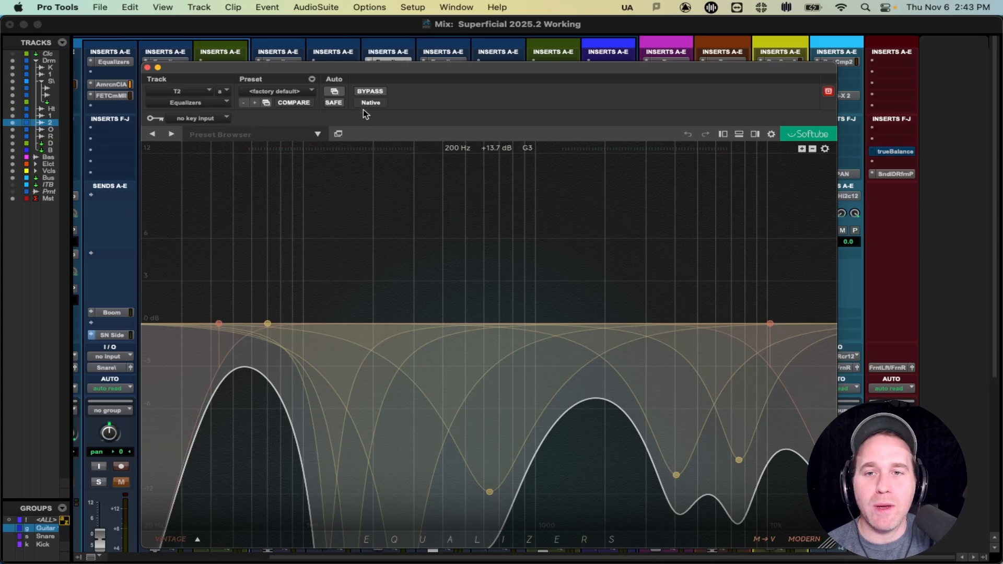
pyautogui.moveTo(371, 71); pyautogui.dragTo(406, 46)
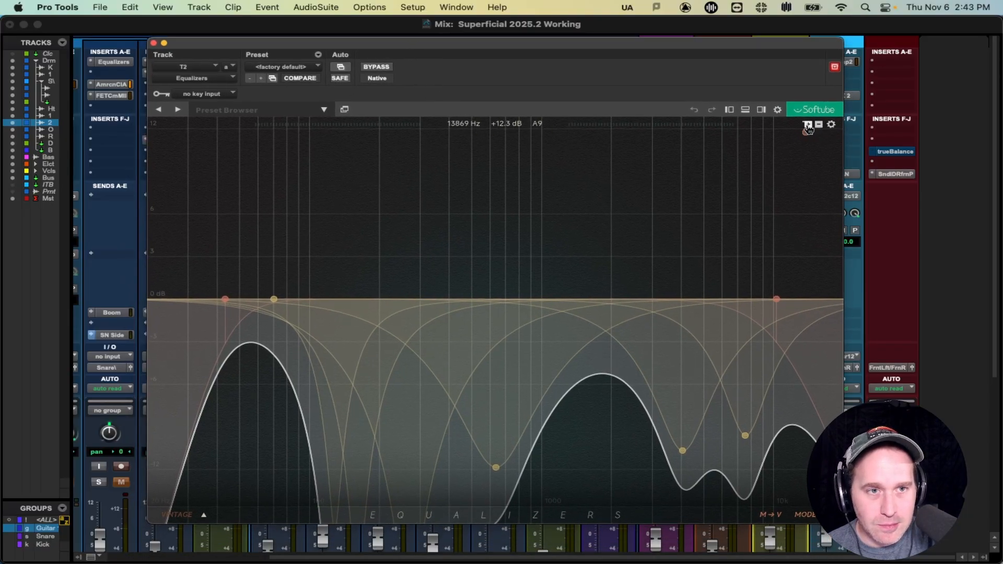
pyautogui.click(808, 124)
pyautogui.click(818, 125)
pyautogui.click(818, 125)
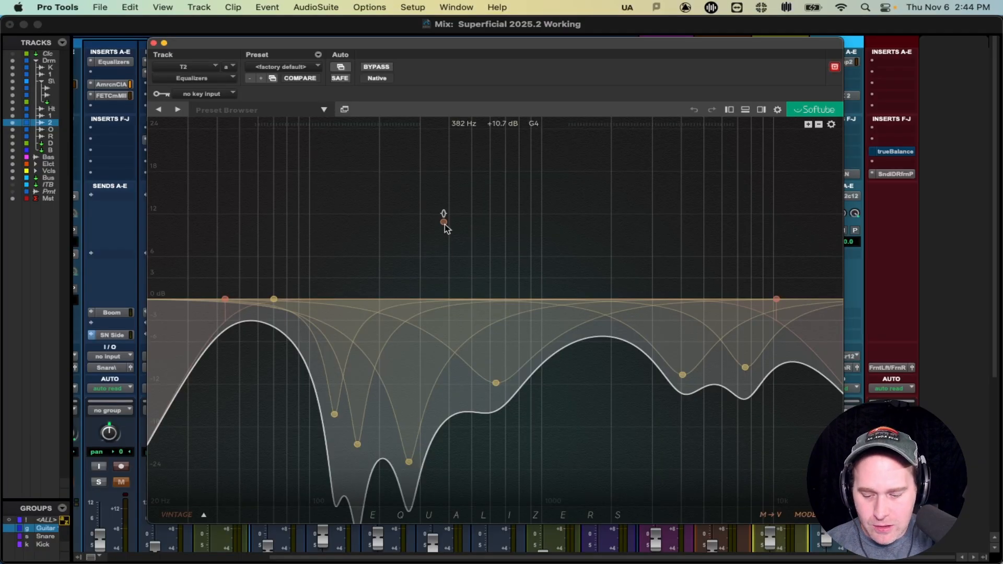
pyautogui.press('super+equal')
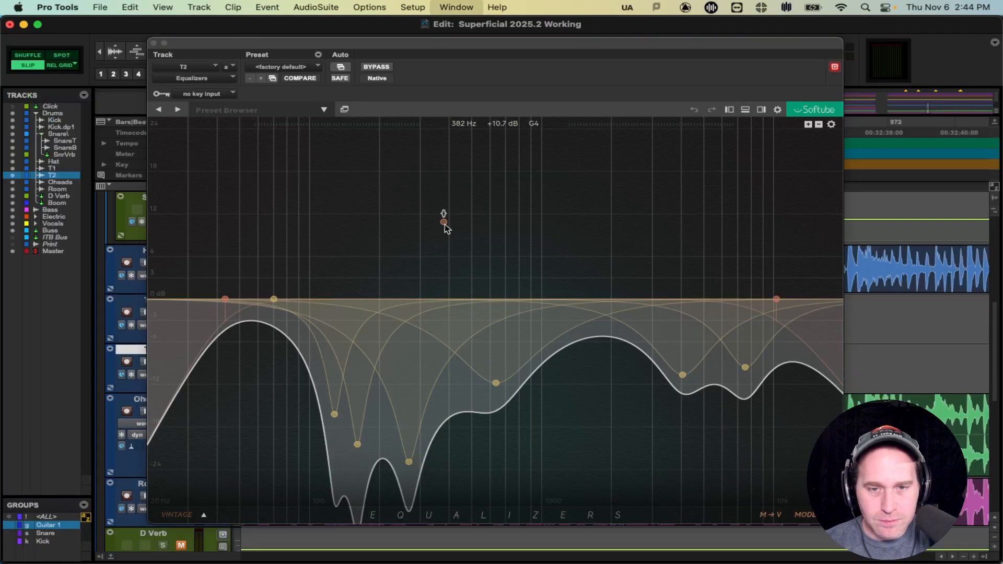
pyautogui.click(154, 42)
pyautogui.press('super+equal')
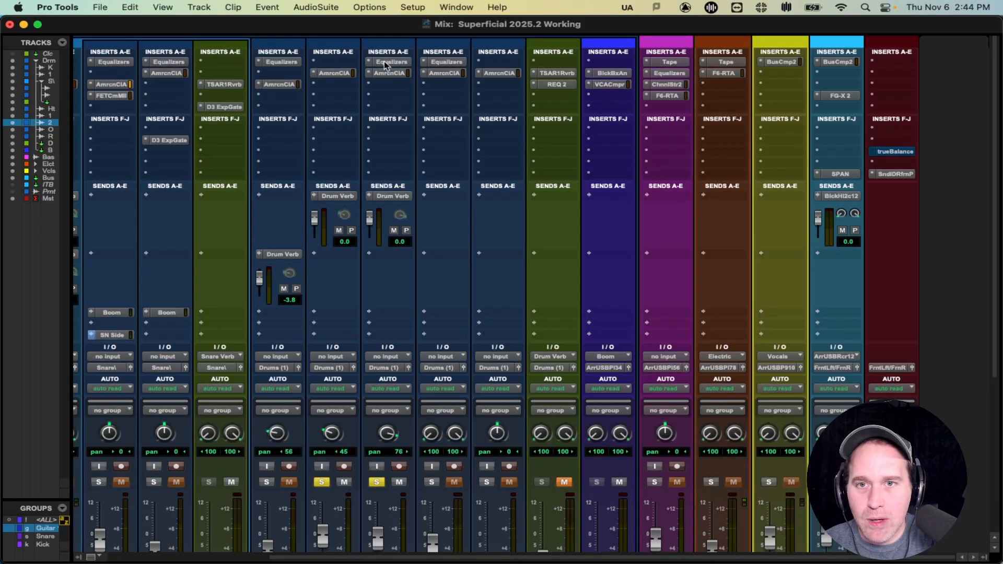
# Unsolo T2 and loop playback of only the T1 tom clip near bar 969.
pyautogui.scroll(-3, 374, 326)
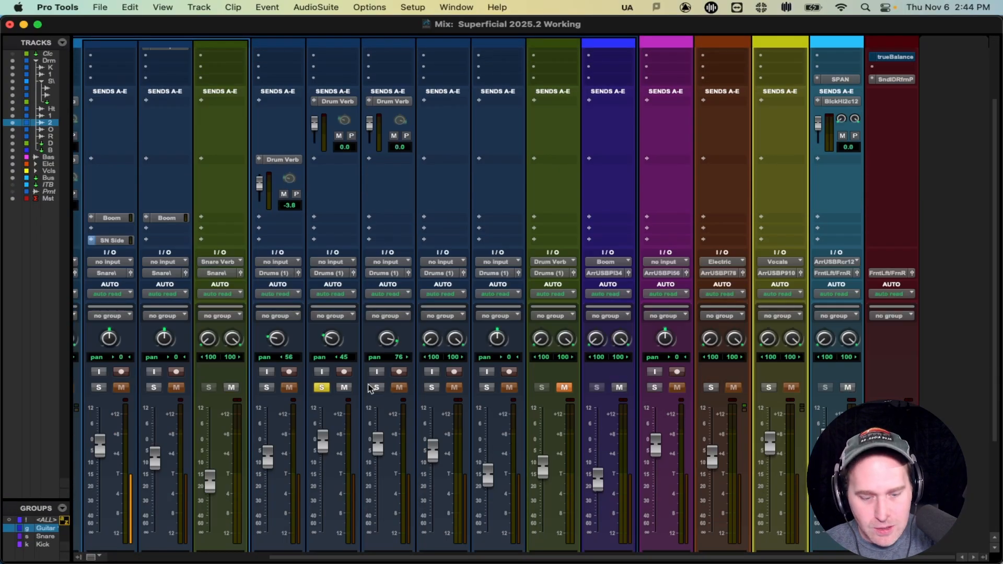
pyautogui.press('super+equal')
pyautogui.click(551, 341)
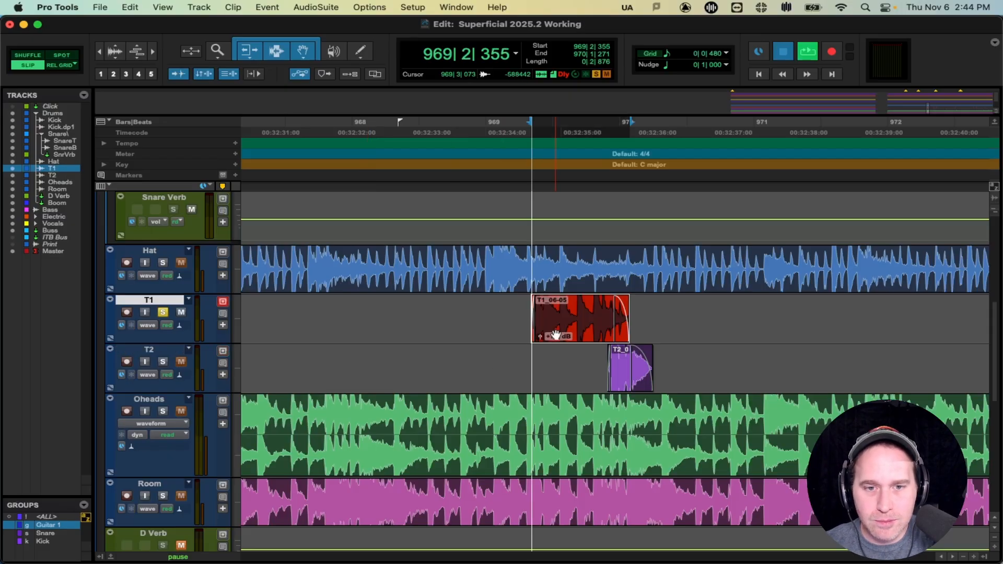
pyautogui.press('space')
# Bypass American Class A on T1, switch off its equalizer and compressor sections, and adjust the Drive.
pyautogui.press('super+equal')
pyautogui.scroll(3, 481, 168)
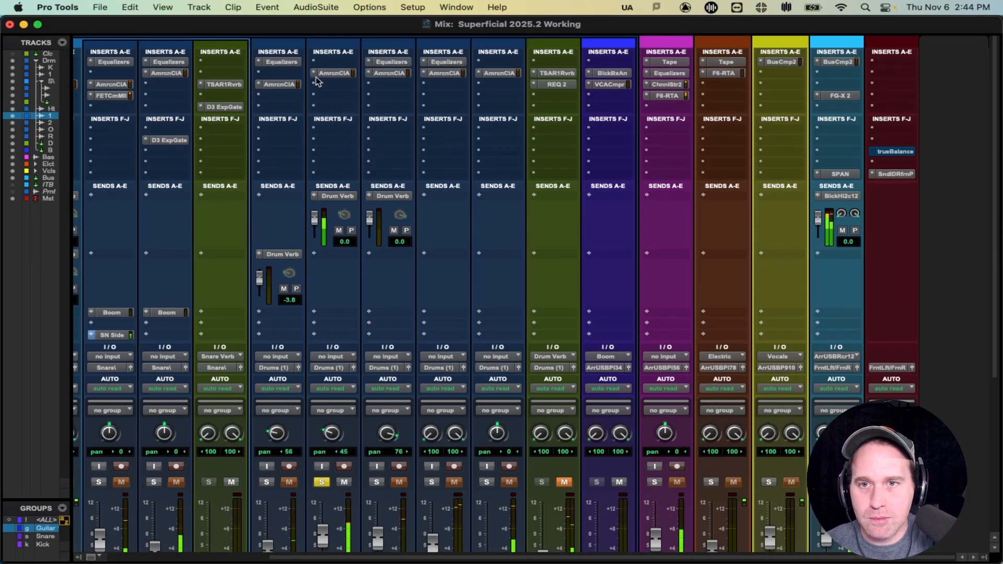
pyautogui.click(333, 79)
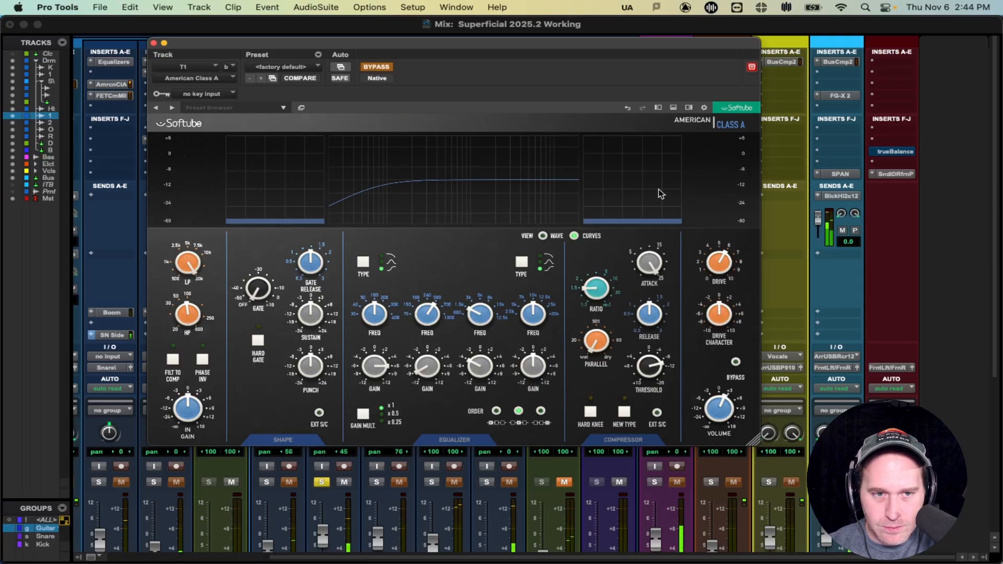
pyautogui.moveTo(710, 255)
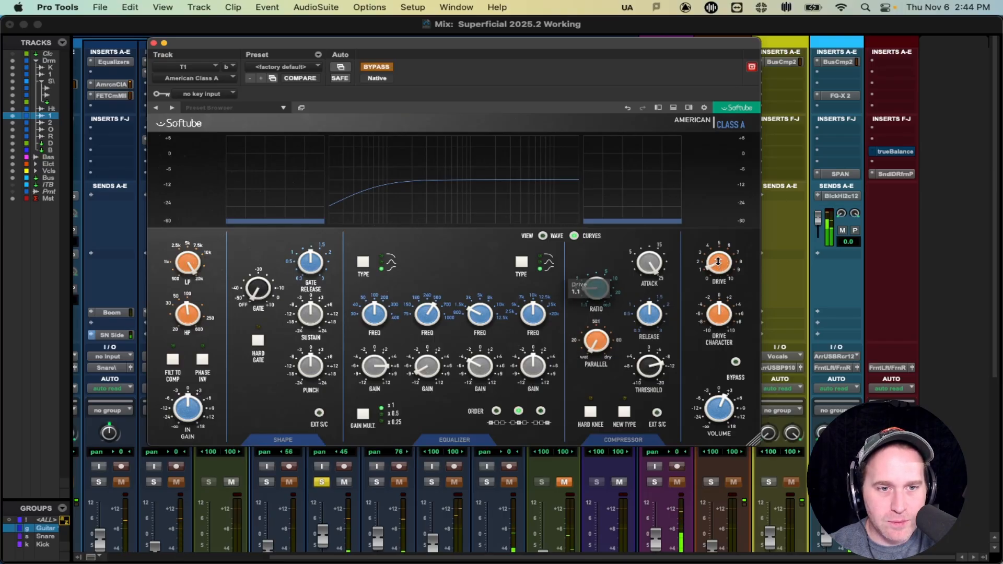
pyautogui.moveTo(714, 239); pyautogui.dragTo(717, 224)
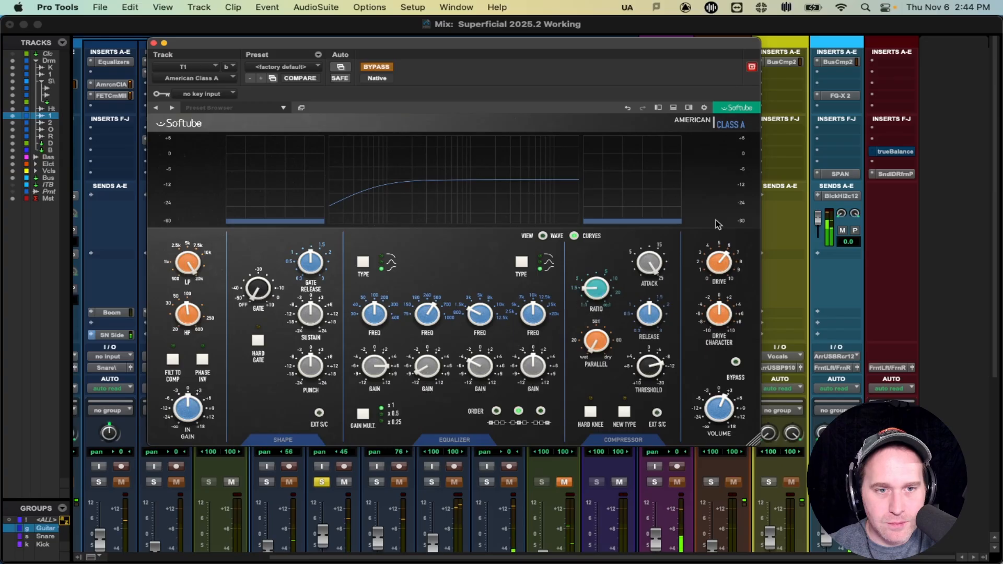
pyautogui.moveTo(712, 254)
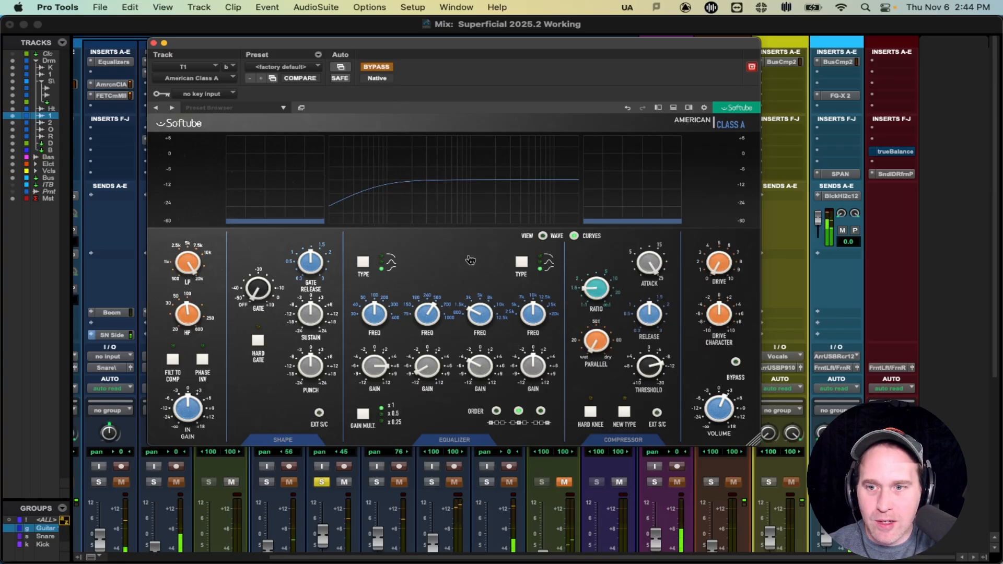
# Take American Class A on T1 out of bypass and raise its Drive to about 5.2.
pyautogui.click(373, 68)
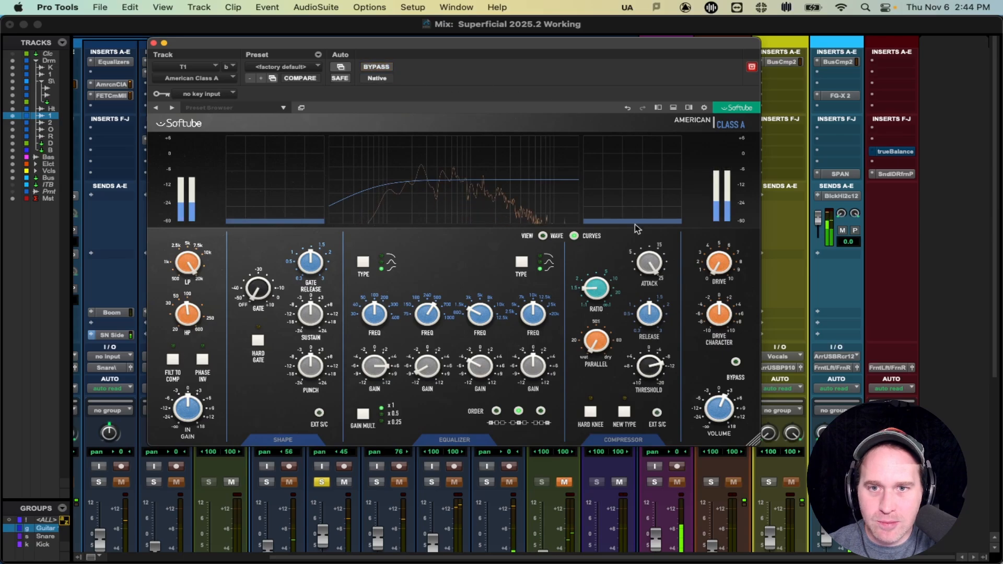
pyautogui.moveTo(721, 272)
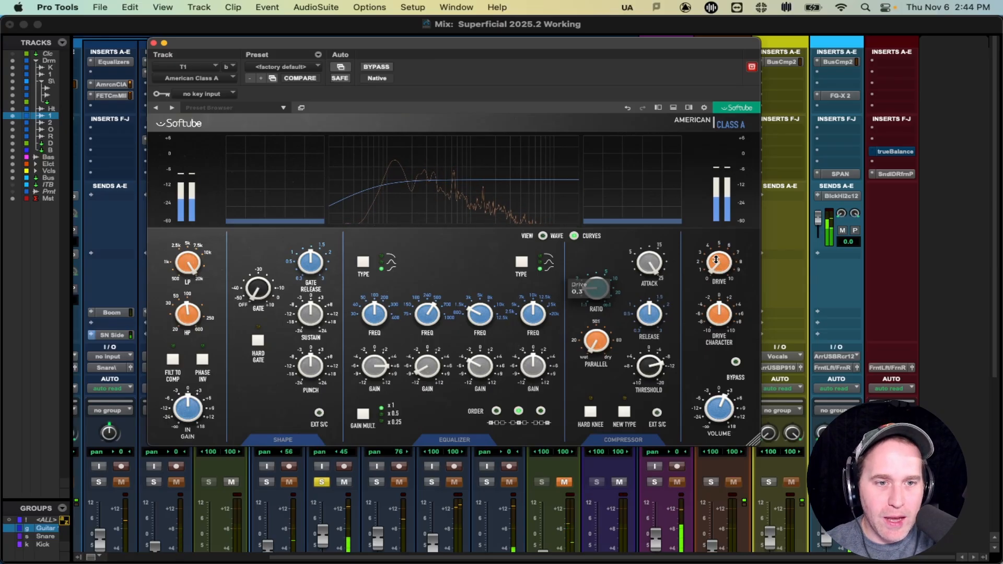
pyautogui.moveTo(717, 265); pyautogui.dragTo(713, 219)
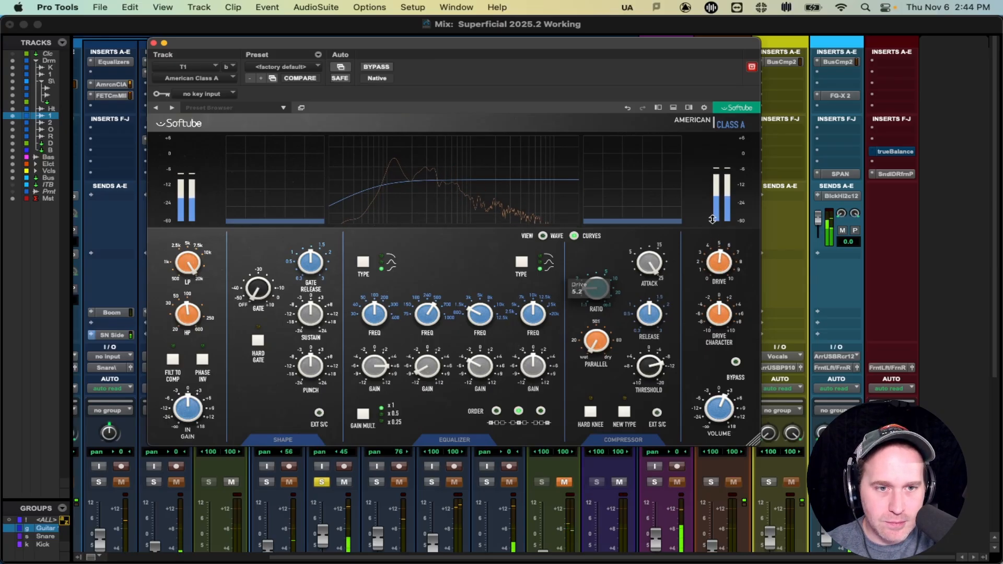
# Switch the equalizer section of American Class A on T1 back on and replay the tom loop.
pyautogui.click(466, 444)
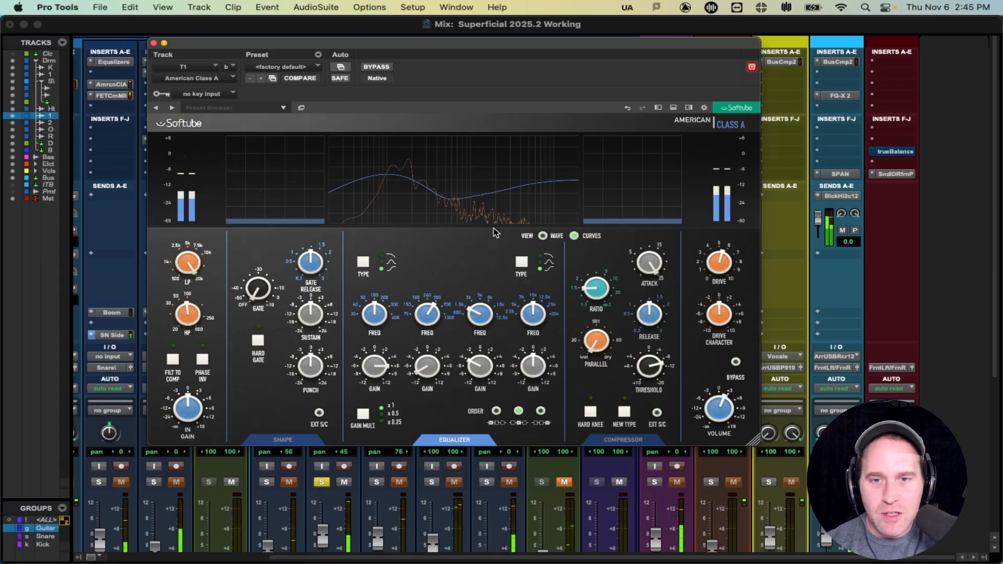
pyautogui.press('space')
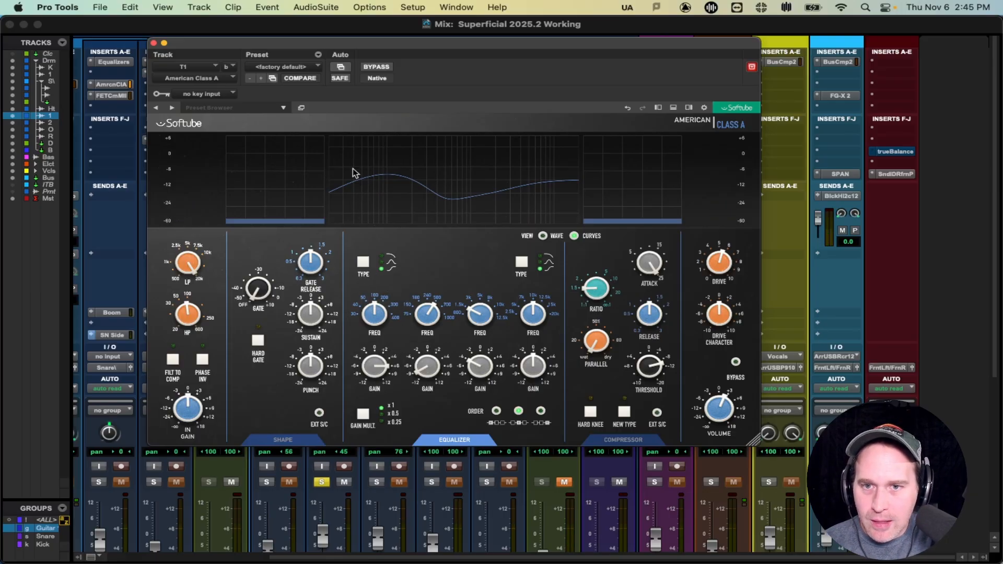
pyautogui.press('space')
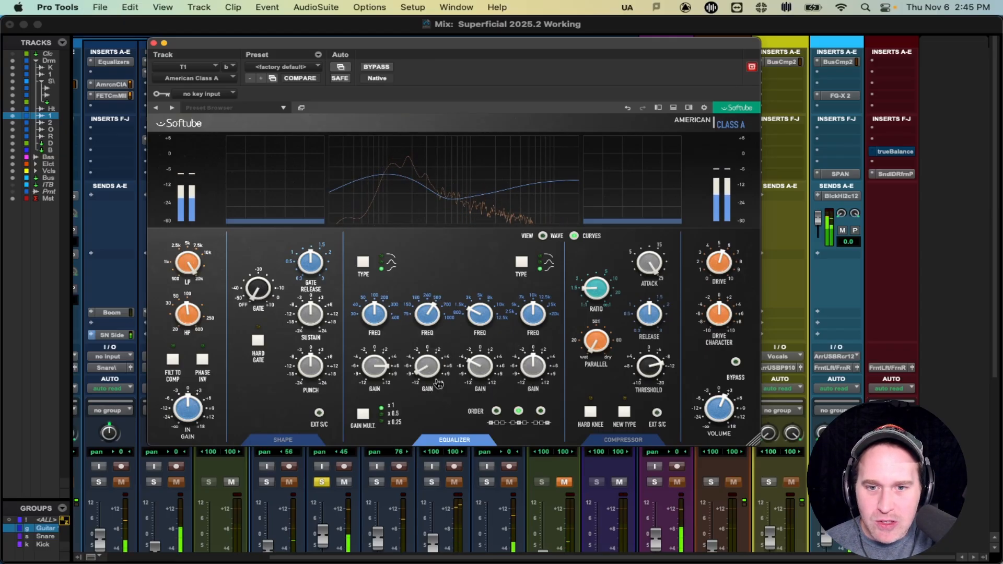
# Audition American Class A on T1 with the second equalizer band's gain flat, and return the gain to its cut.
pyautogui.moveTo(431, 373)
pyautogui.moveTo(429, 372); pyautogui.dragTo(429, 341)
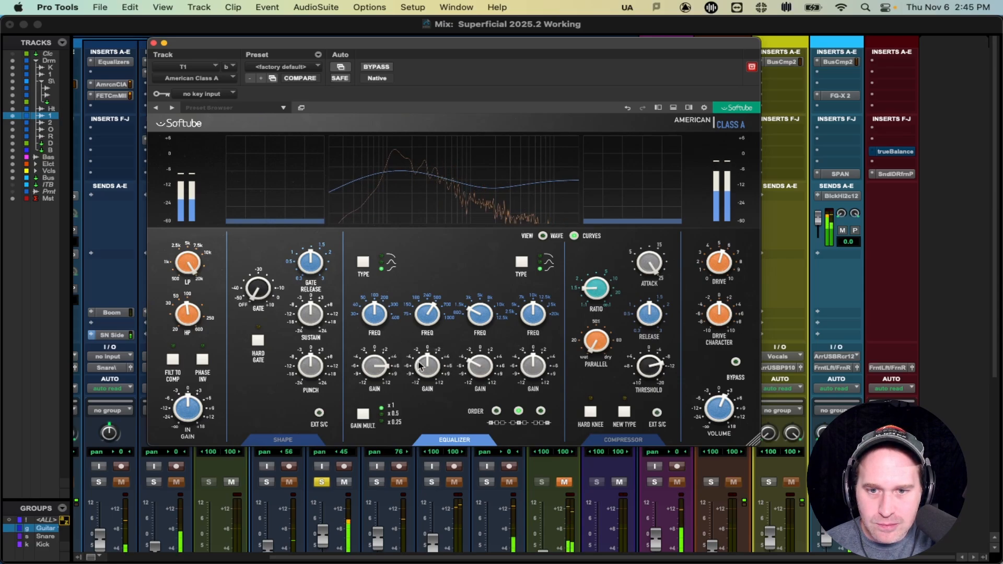
pyautogui.moveTo(423, 372); pyautogui.dragTo(423, 379)
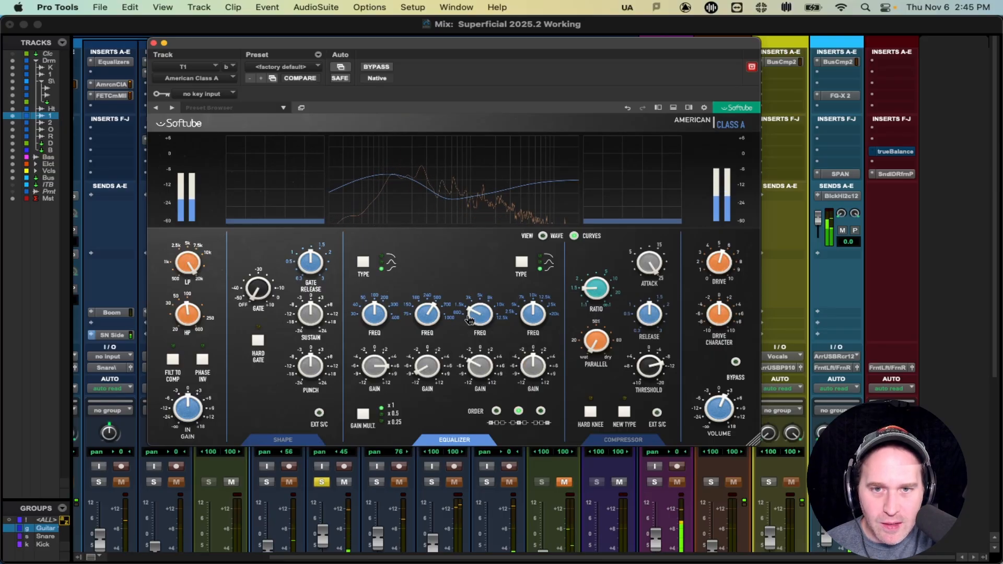
# Switch the compressor section of American Class A on T1 back on and close the plug-in.
pyautogui.click(615, 439)
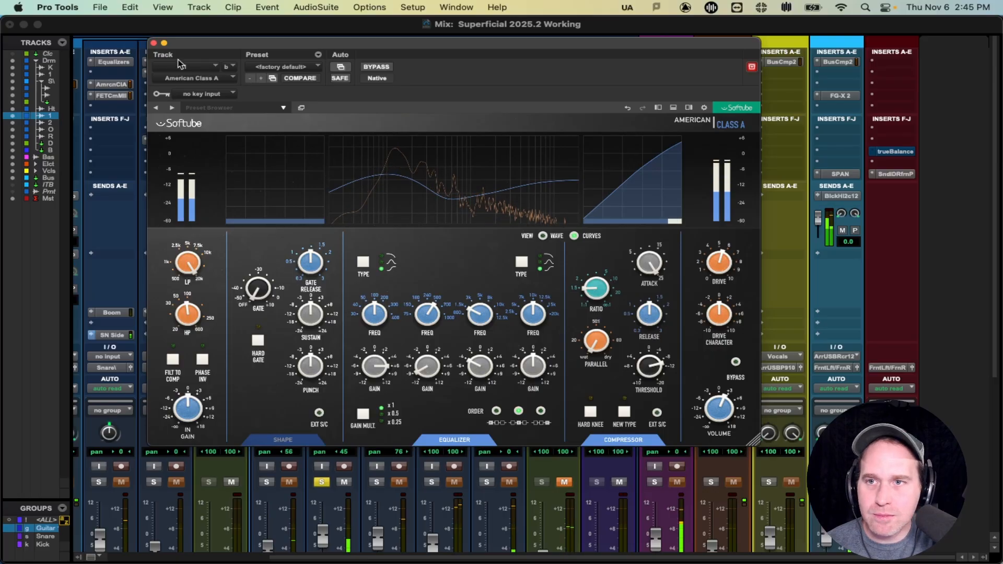
pyautogui.press('super+w')
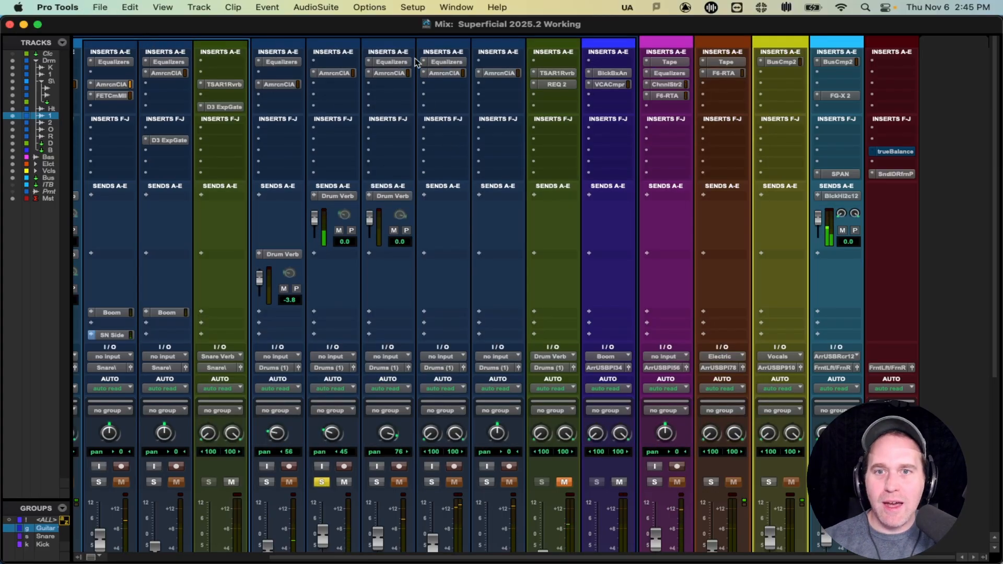
# Bypass the Equalizers and American Class A inserts on T2, and close the plug-in over the Edit window.
pyautogui.click(381, 63)
pyautogui.moveTo(393, 47); pyautogui.dragTo(363, 77)
pyautogui.keyDown('super'); pyautogui.click(382, 63); pyautogui.keyUp('super')
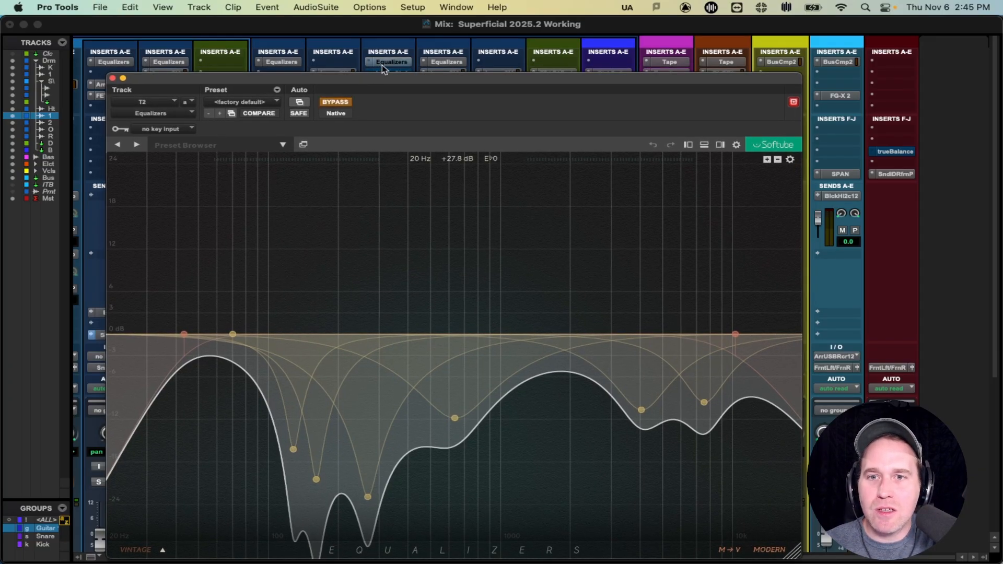
pyautogui.press('super+equal')
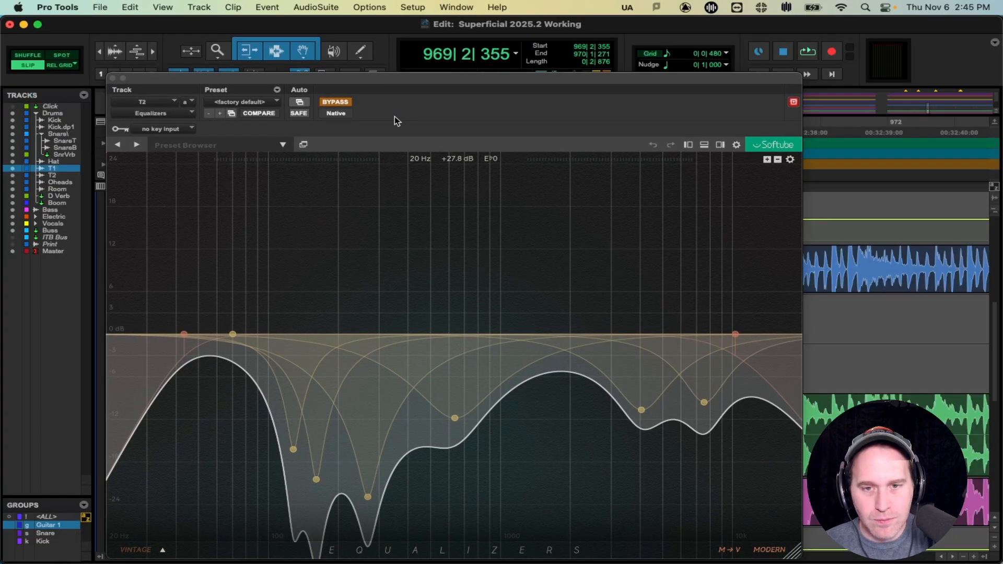
pyautogui.click(112, 79)
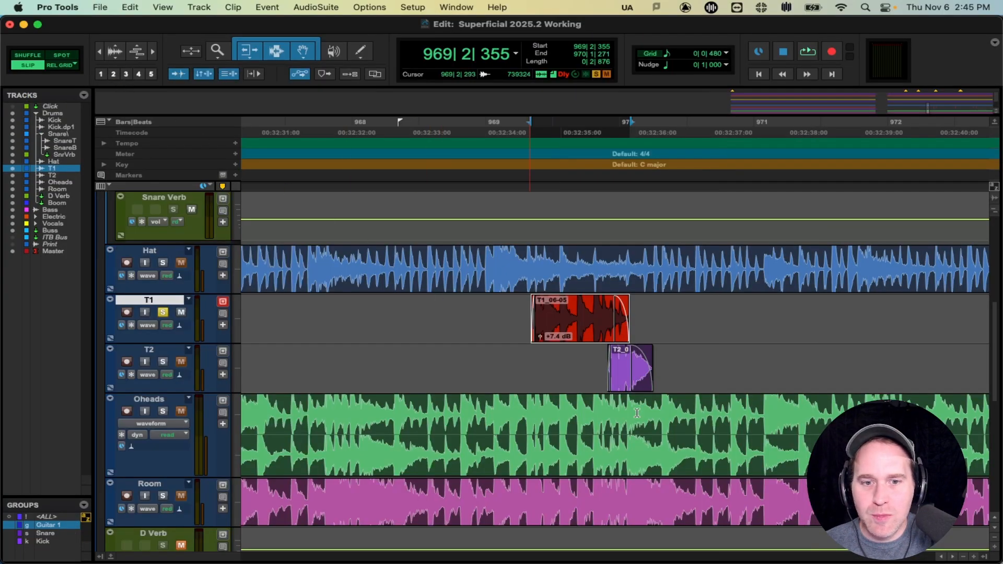
# Loop playback of the T2 tom clip near bar 970 from 969|4|432, with T2 soloed in place of T1.
pyautogui.click(624, 386)
pyautogui.press('space')
pyautogui.press('super+equal')
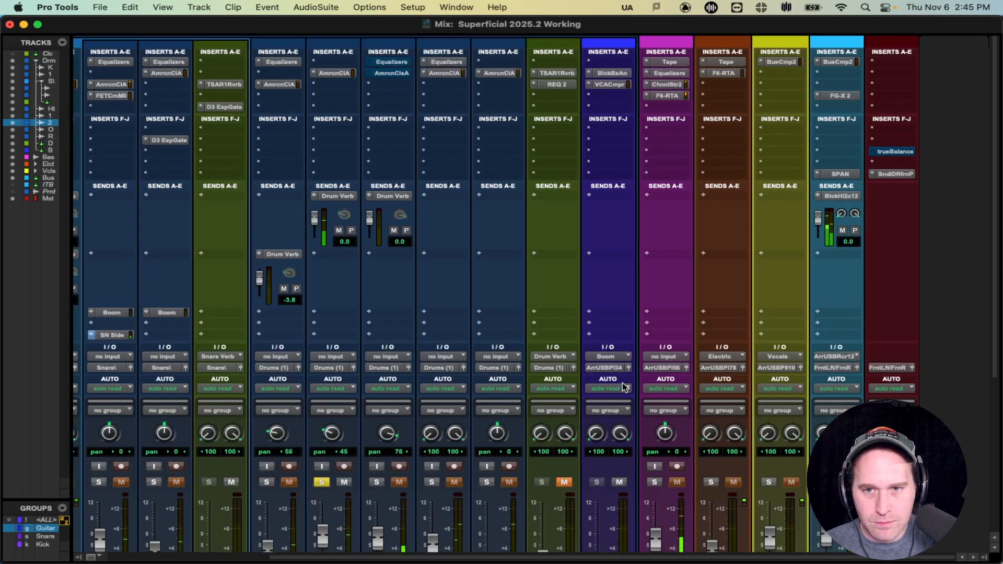
pyautogui.press('super+equal')
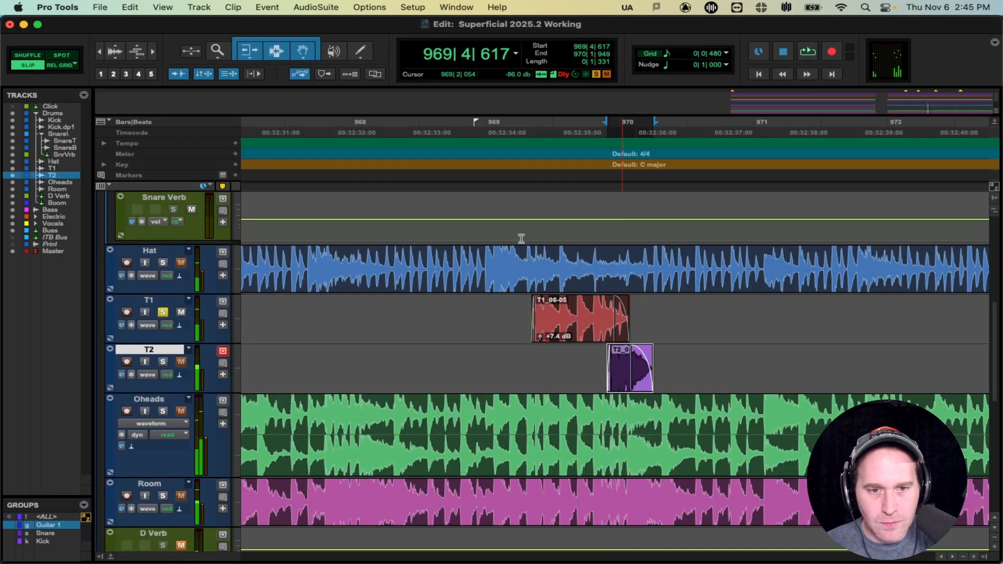
pyautogui.keyDown('shift'); pyautogui.click(602, 360); pyautogui.keyUp('shift')
pyautogui.press('space')
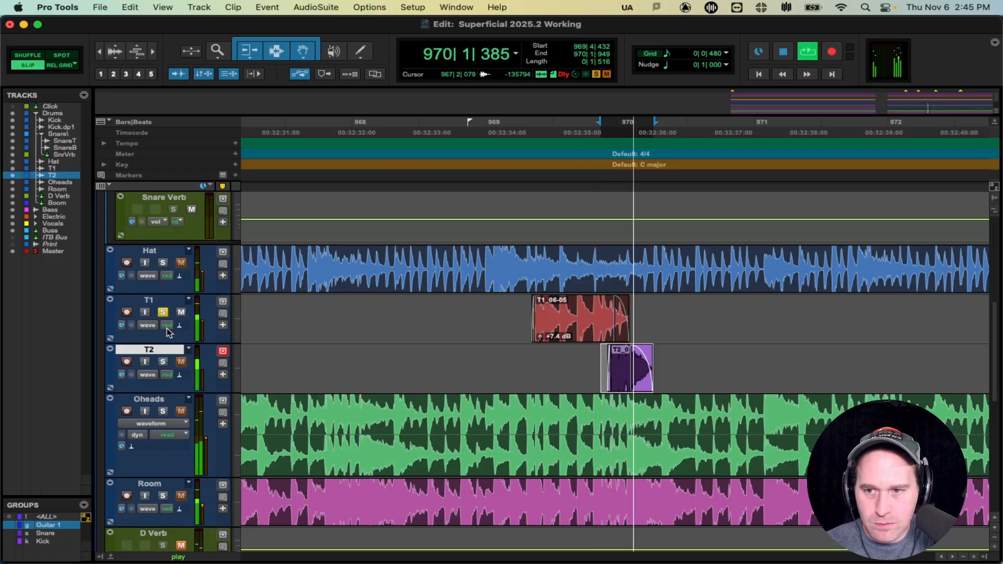
pyautogui.press('space')
pyautogui.press('space')
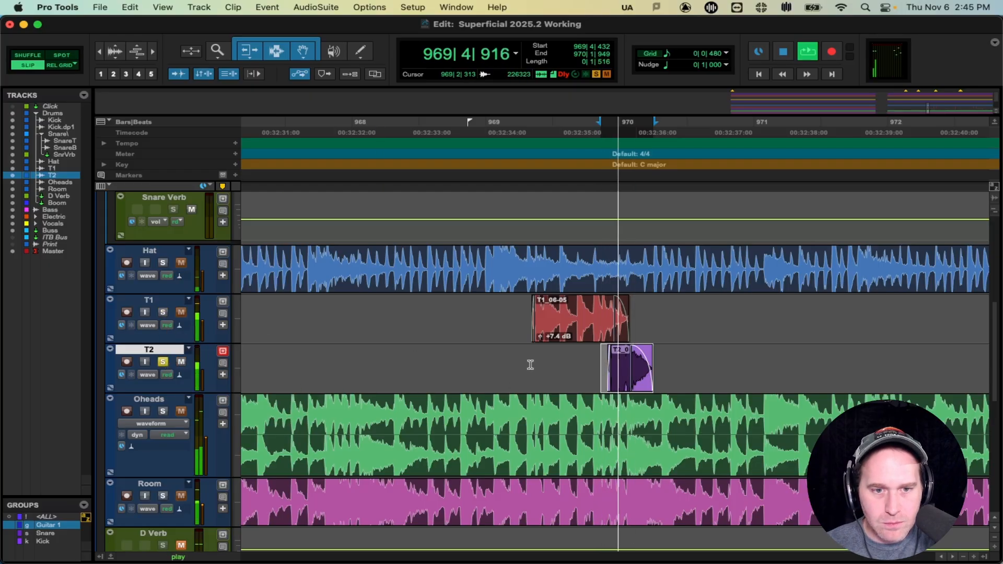
# Reselect the T2 tom clip from 969|4|732 to just past its end, and loop it with the mixer in view.
pyautogui.press('super+equal')
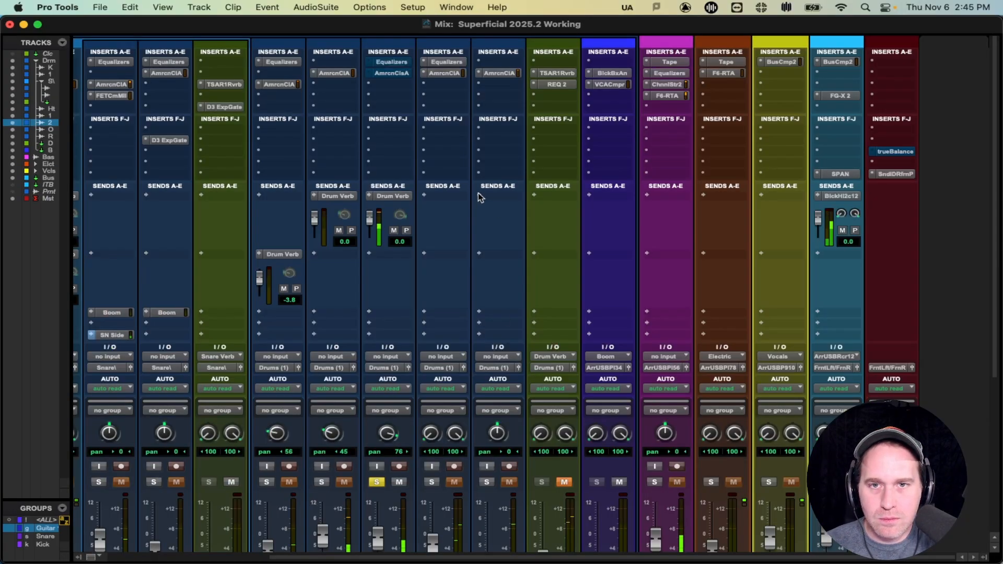
pyautogui.press('super+equal')
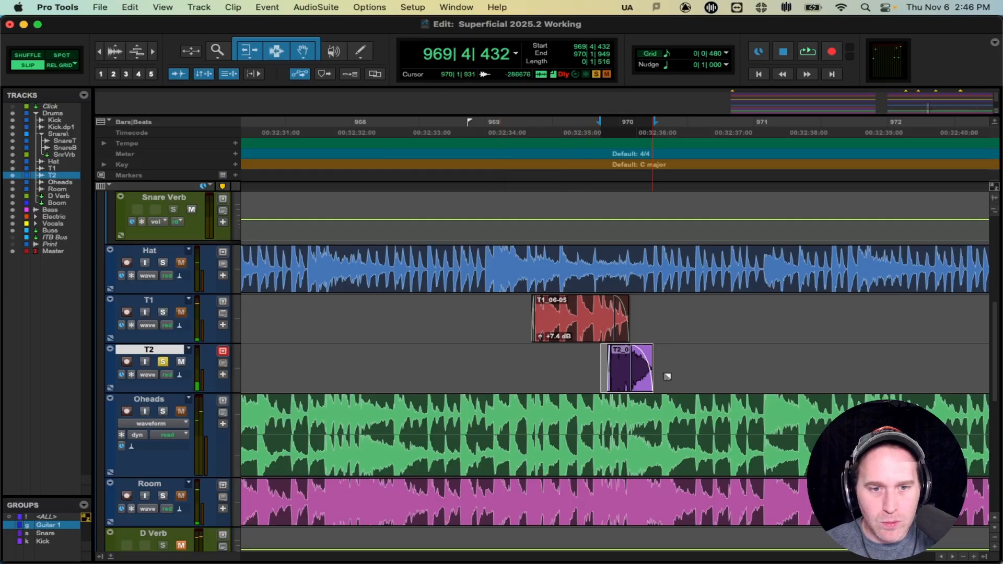
pyautogui.click(659, 365)
pyautogui.moveTo(661, 364); pyautogui.dragTo(611, 364)
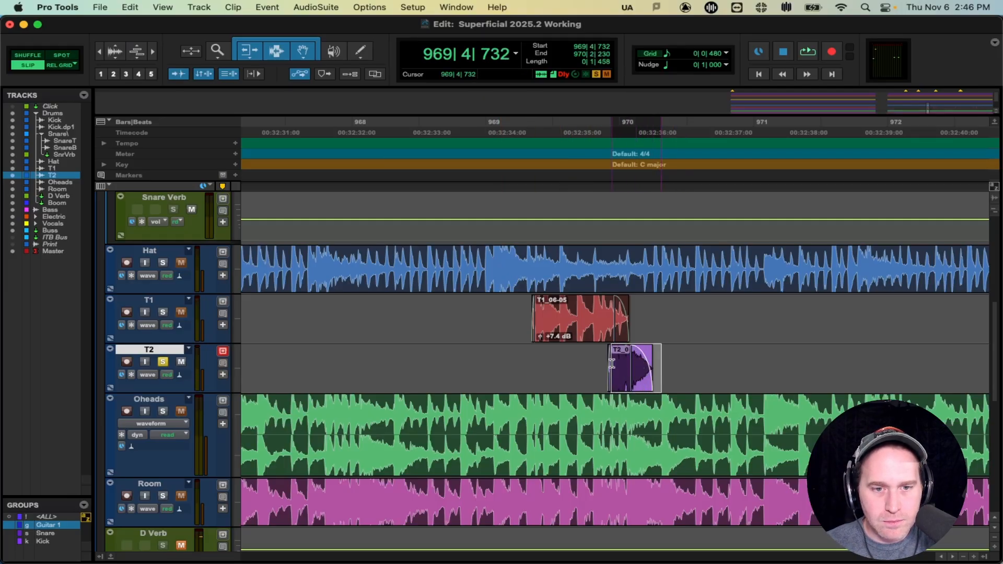
pyautogui.press('super+equal')
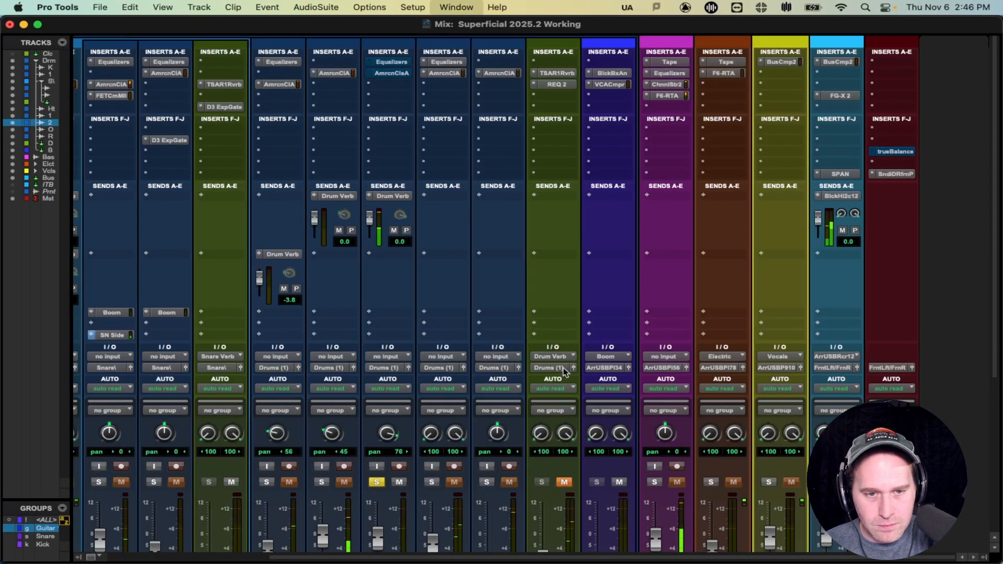
# Take American Class A on T2 out of bypass, close it, and reactivate the Equalizers insert.
pyautogui.click(392, 73)
pyautogui.moveTo(386, 81); pyautogui.dragTo(385, 113)
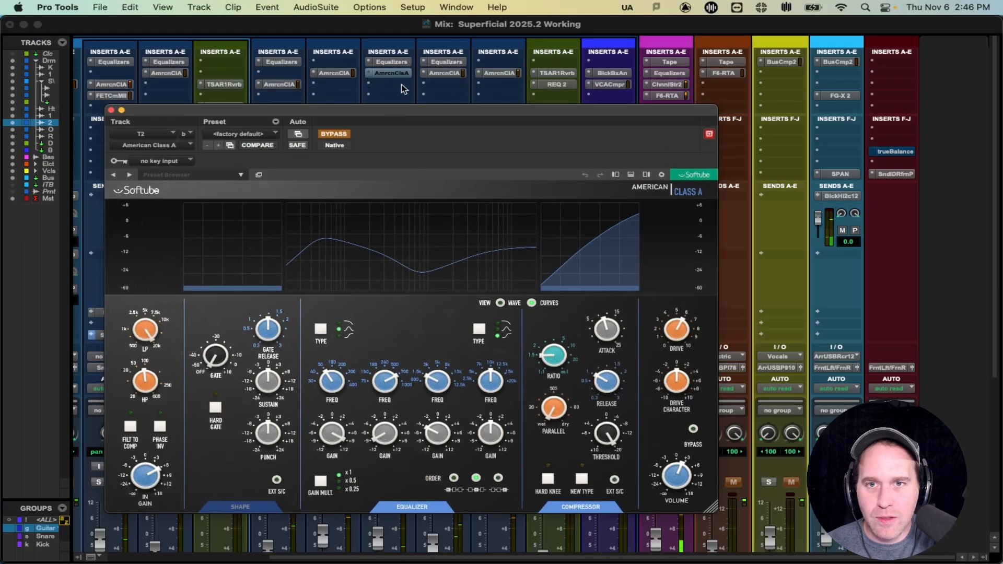
pyautogui.keyDown('super'); pyautogui.click(395, 77); pyautogui.keyUp('super')
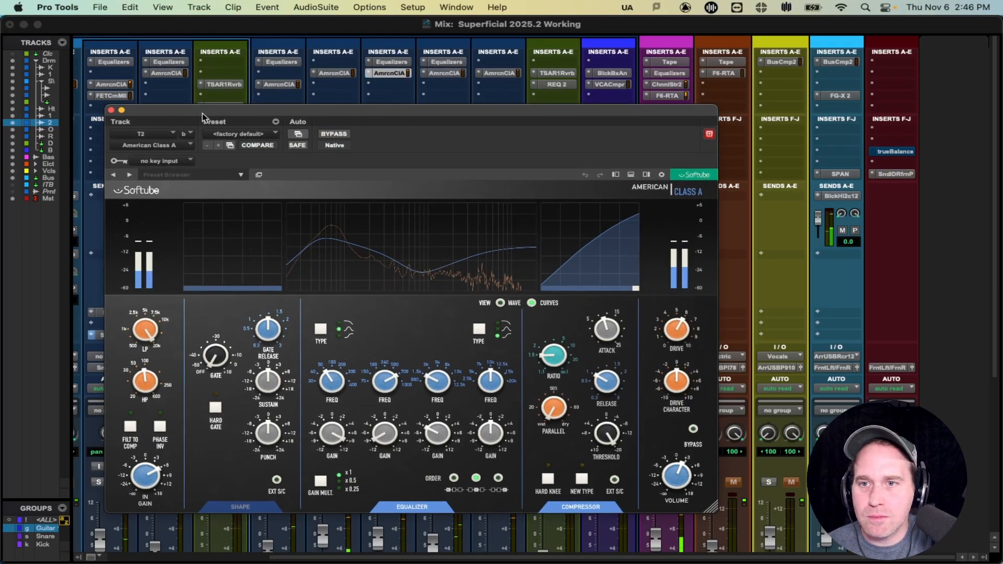
pyautogui.click(111, 111)
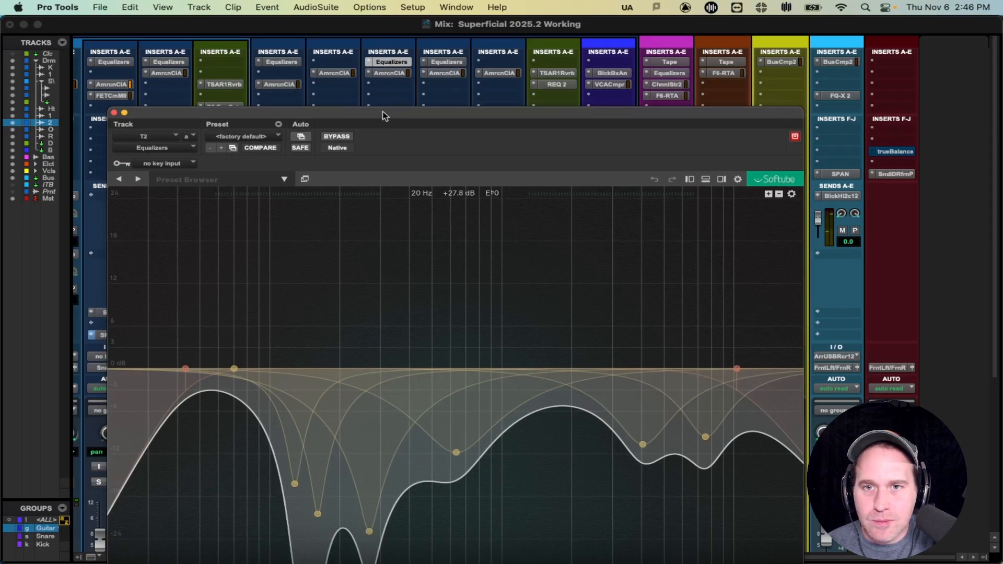
# Switch off all bands of Equalizers on T2 except the 71 Hz bell, and solo that band.
pyautogui.moveTo(396, 111); pyautogui.dragTo(411, 42)
pyautogui.moveTo(442, 272); pyautogui.dragTo(393, 374)
pyautogui.doubleClick(390, 368)
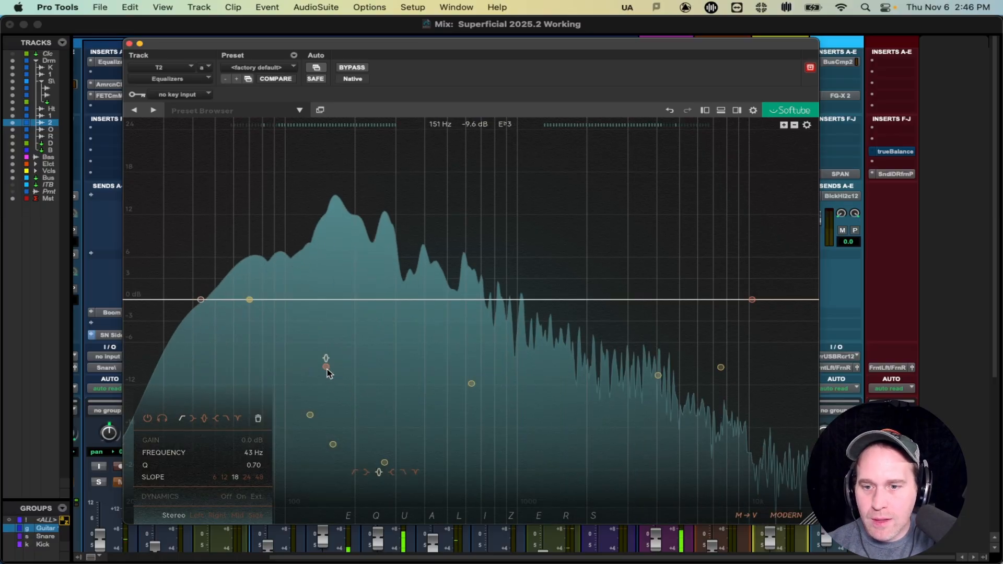
pyautogui.click(250, 300)
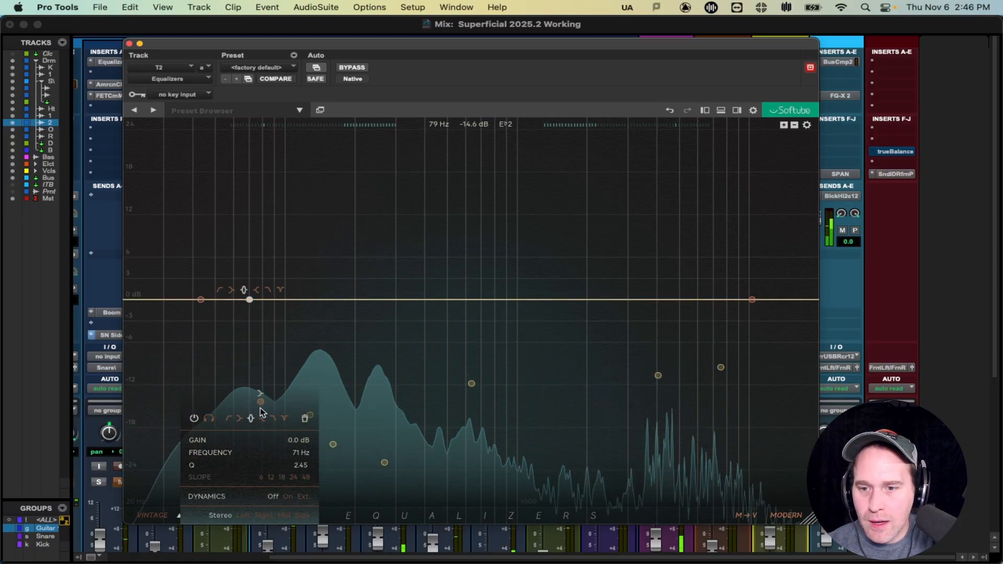
pyautogui.click(208, 419)
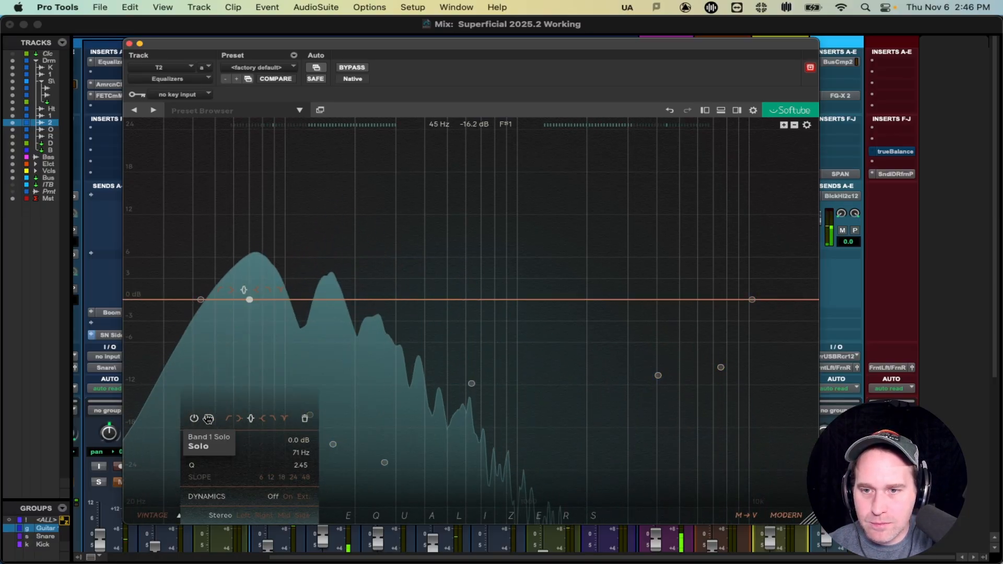
# Look up the frequency note in T2's mixer comments, shrinking the Equalizers window to see it and enlarging it again.
pyautogui.scroll(-3, 802, 317)
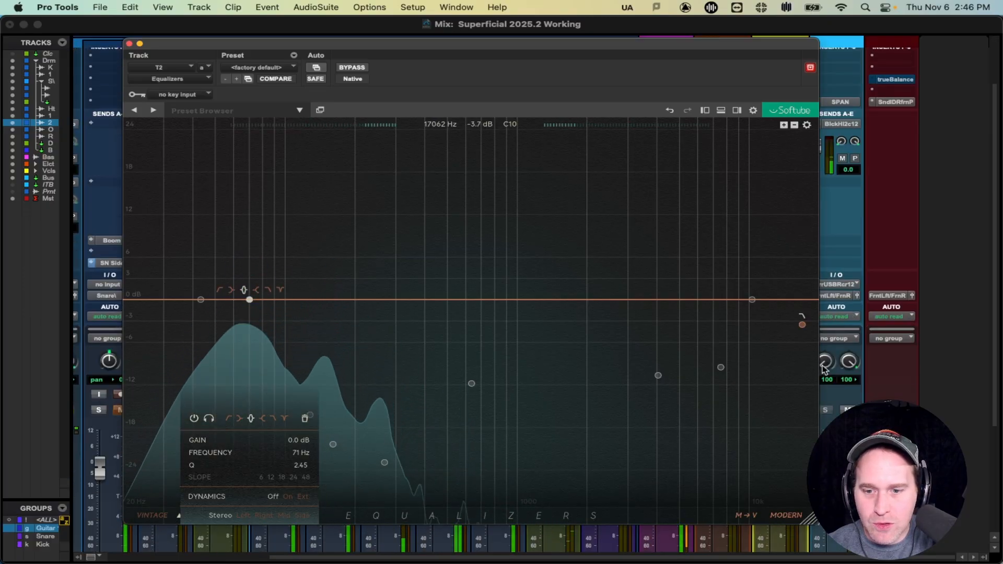
pyautogui.scroll(-3, 815, 433)
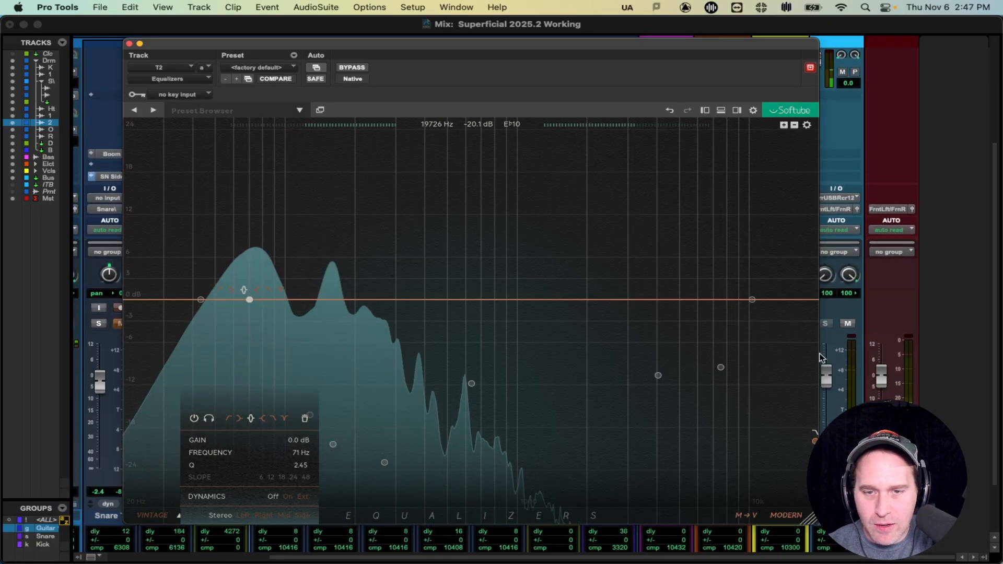
pyautogui.scroll(1, 799, 487)
pyautogui.moveTo(808, 515); pyautogui.dragTo(501, 330)
pyautogui.scroll(-3, 380, 487)
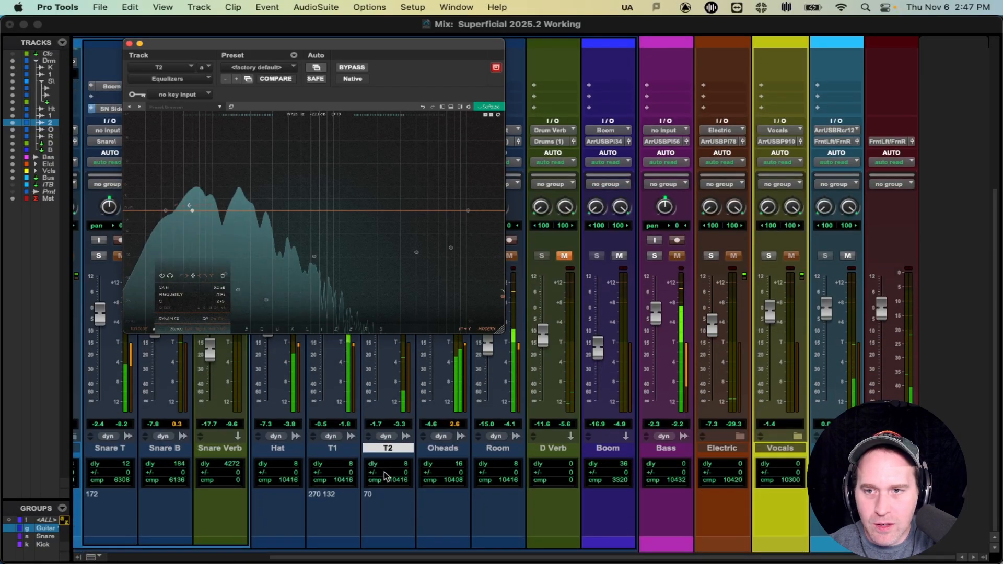
pyautogui.scroll(2, 384, 471)
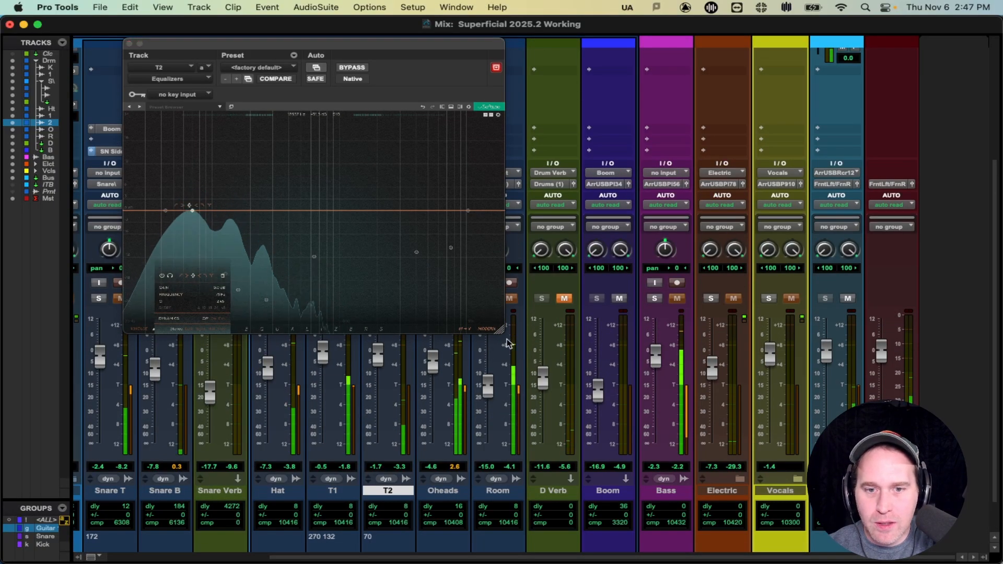
pyautogui.moveTo(500, 337); pyautogui.dragTo(862, 548)
pyautogui.moveTo(467, 48); pyautogui.dragTo(480, 27)
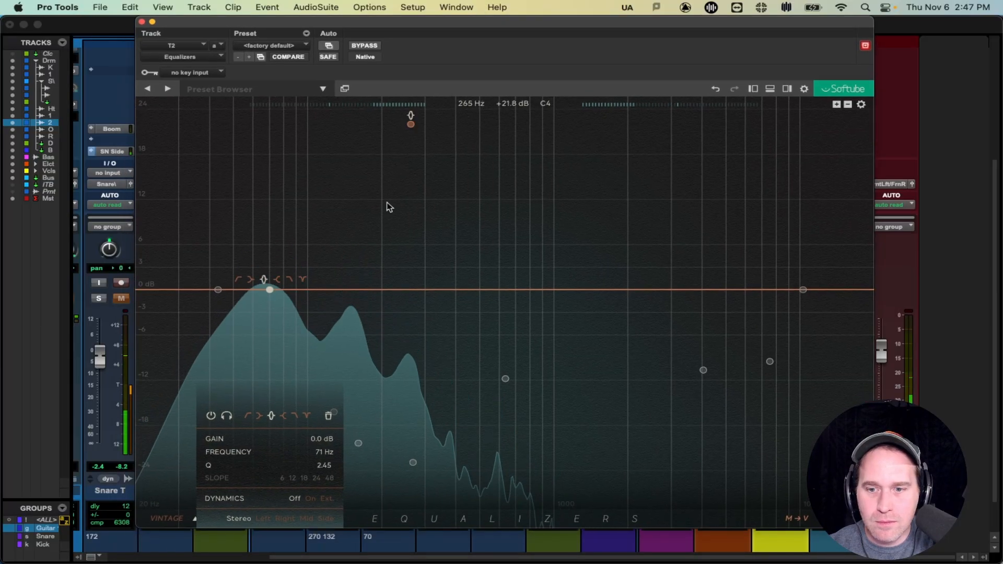
# Set the frequency of the soloed Equalizers band on T2 to 70 Hz and unsolo it.
pyautogui.doubleClick(323, 452)
pyautogui.write('70')
pyautogui.press('Return')
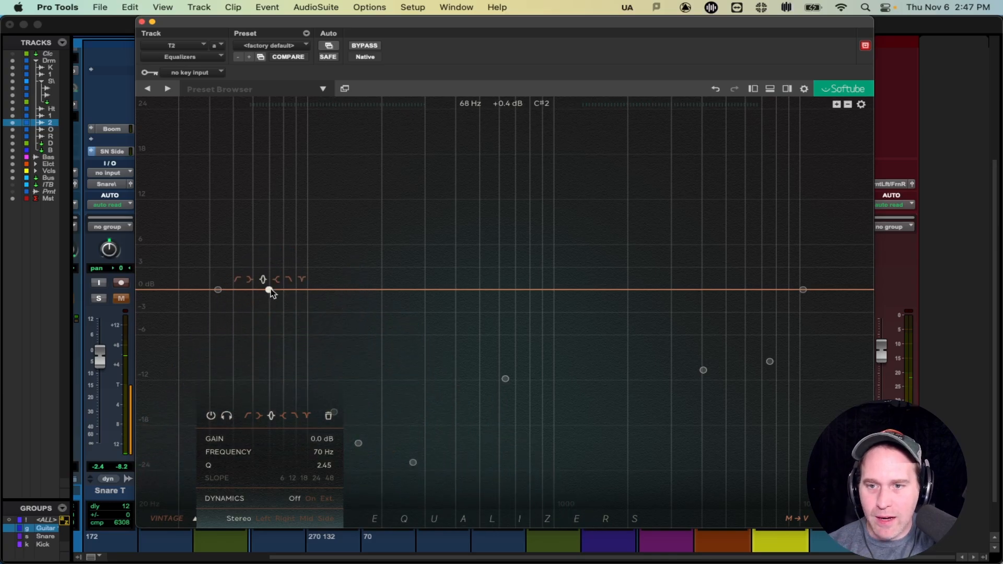
pyautogui.click(227, 415)
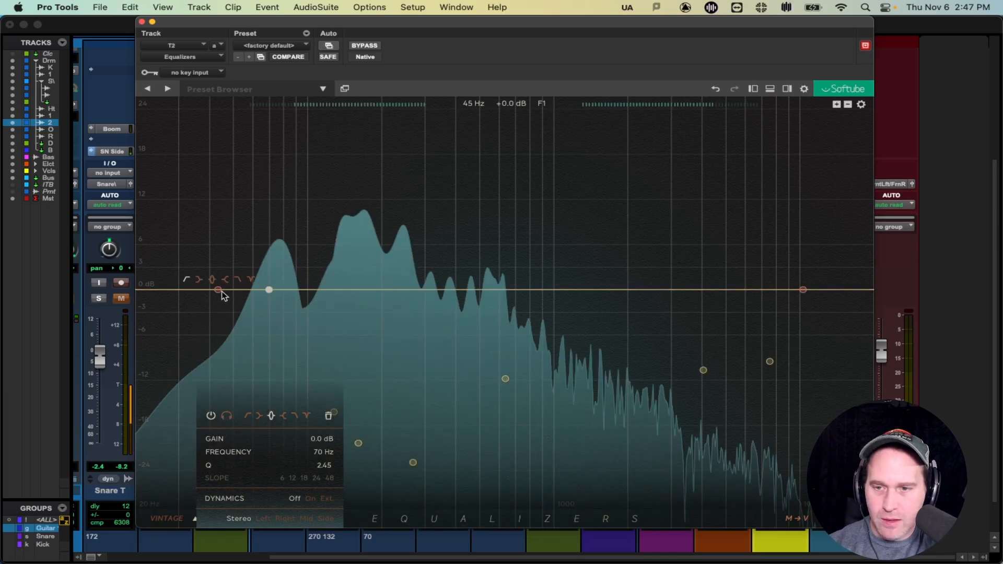
# Switch on the 43 Hz high-pass filter in Equalizers on T2 and add a low-pass at about 15172 Hz.
pyautogui.click(218, 290)
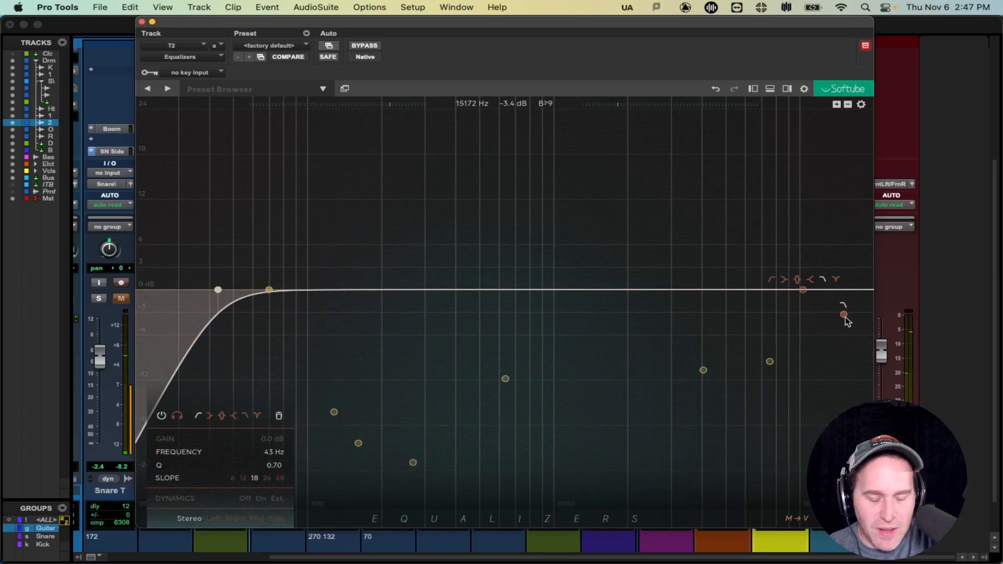
pyautogui.click(845, 315)
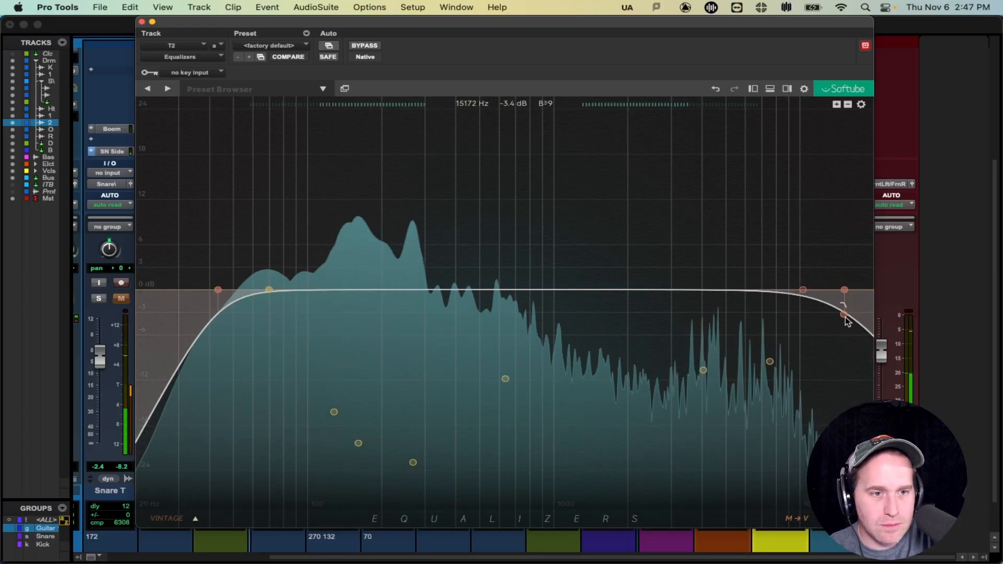
# Check the 4066 Hz band of Equalizers on T2, and switch on the 130 Hz cut.
pyautogui.click(737, 348)
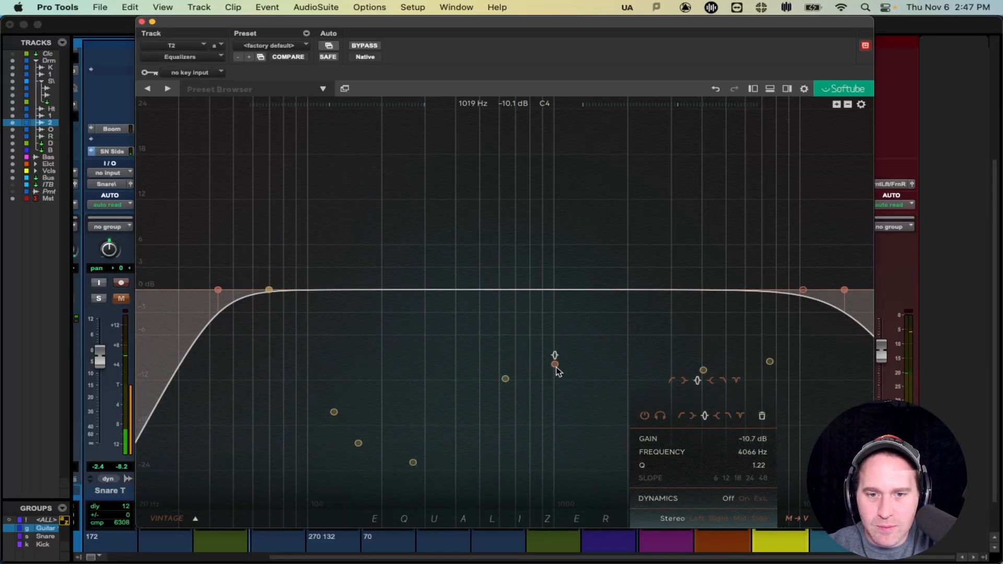
pyautogui.click(334, 412)
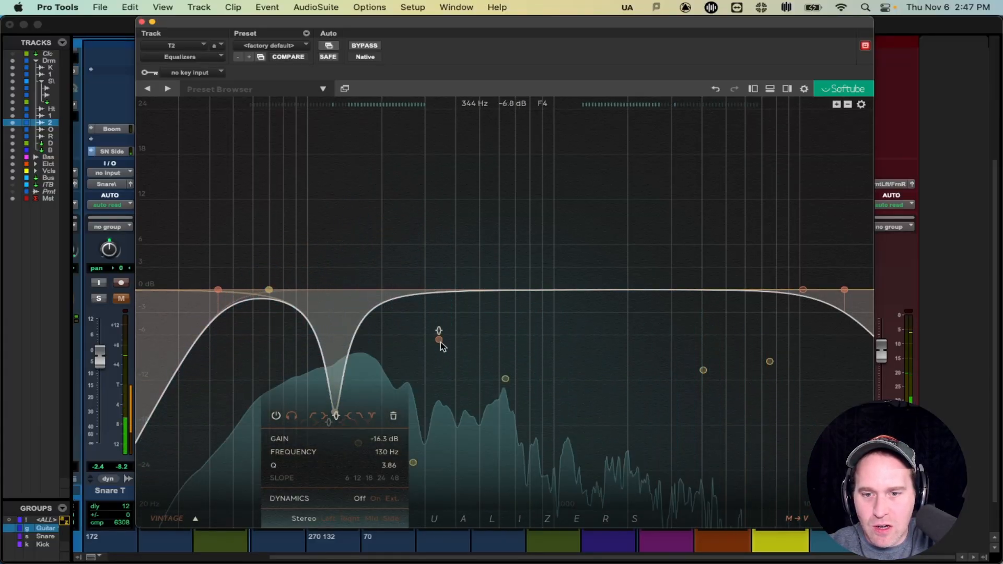
# Switch on the 269, 161, 637 and 4066 Hz cuts and the bell cut above them in Equalizers on T2.
pyautogui.click(412, 463)
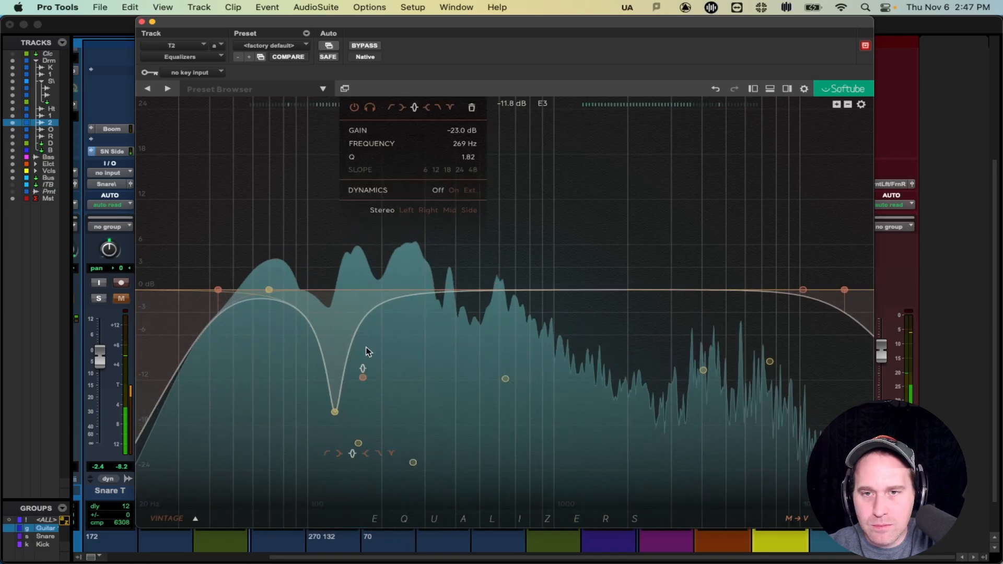
pyautogui.click(354, 108)
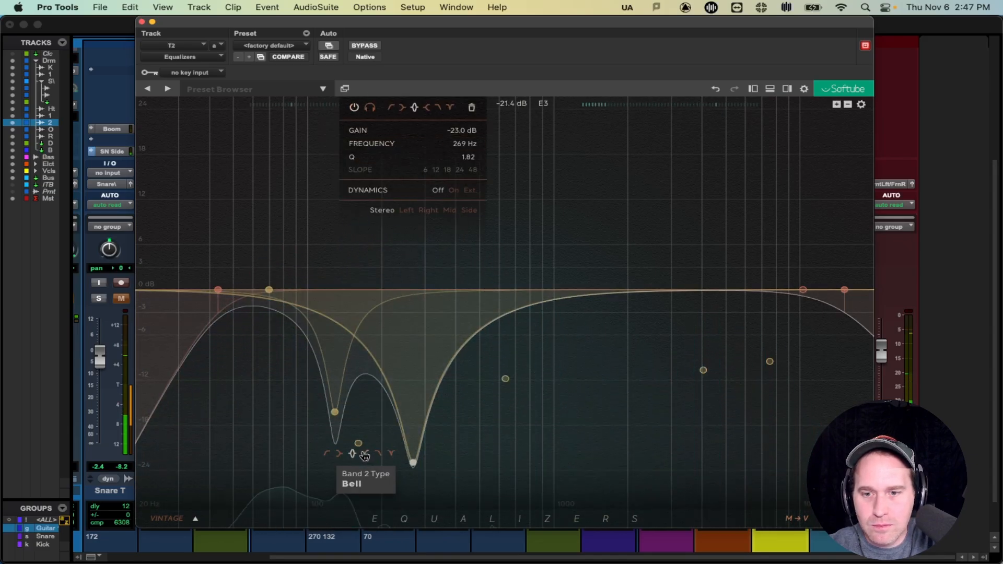
pyautogui.click(358, 443)
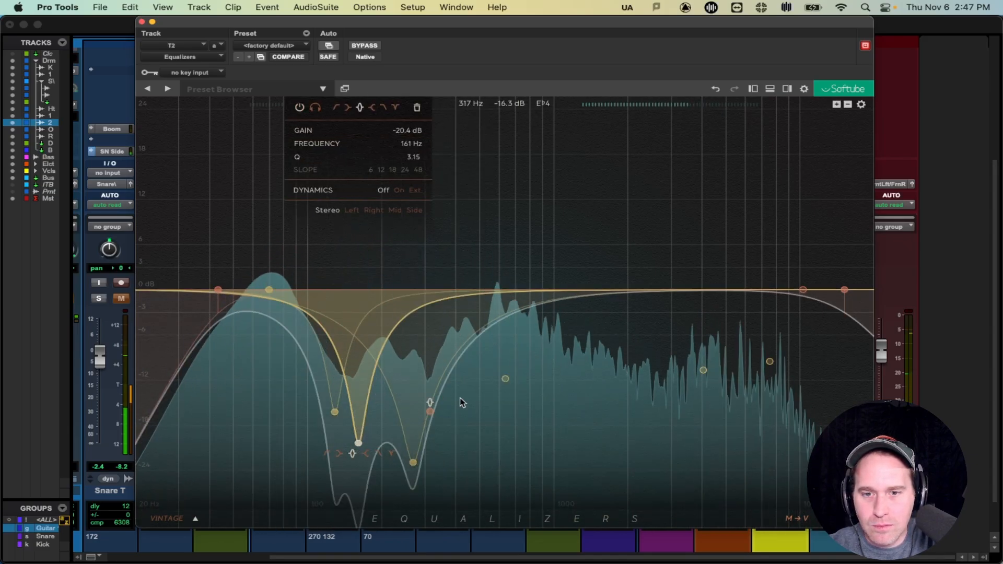
pyautogui.click(505, 379)
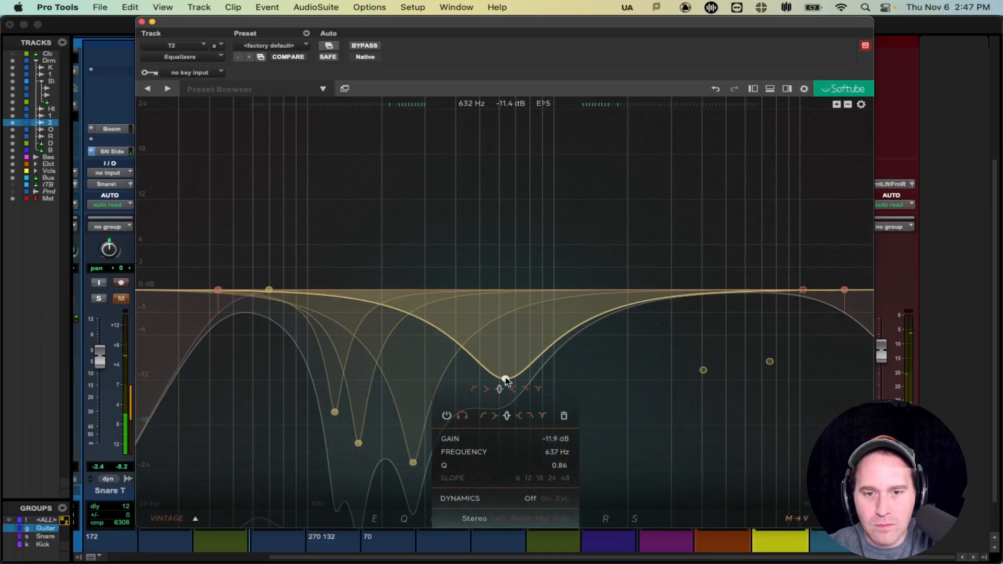
pyautogui.click(703, 371)
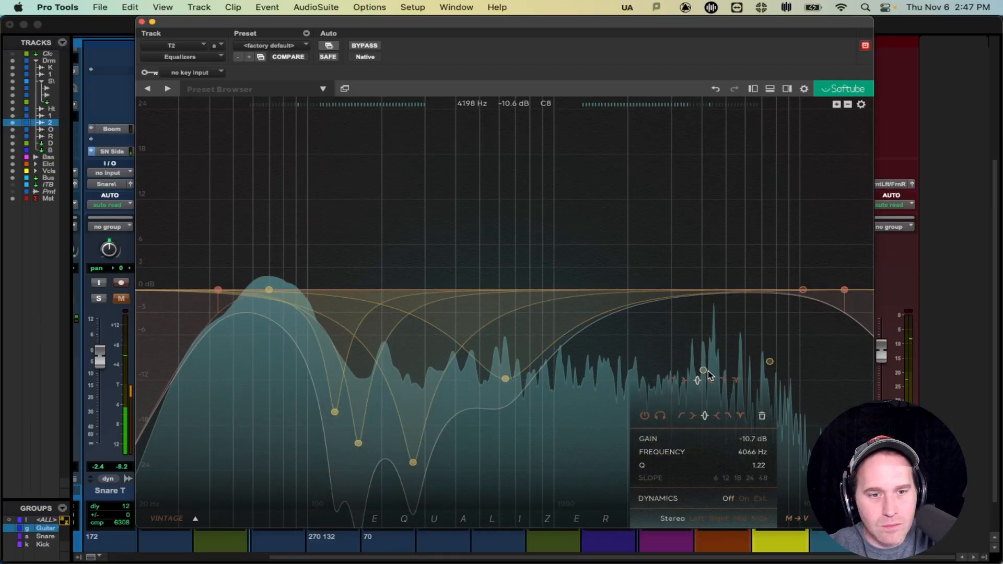
pyautogui.click(770, 362)
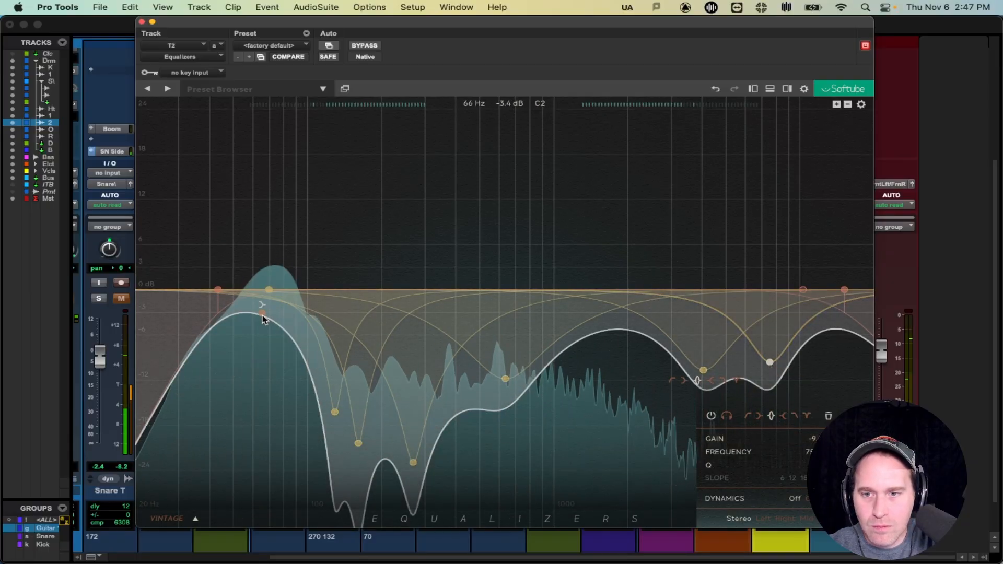
# Try a 12.5 dB boost on the 70 Hz band of Equalizers on T2, and reset its gain to 0 dB.
pyautogui.click(270, 290)
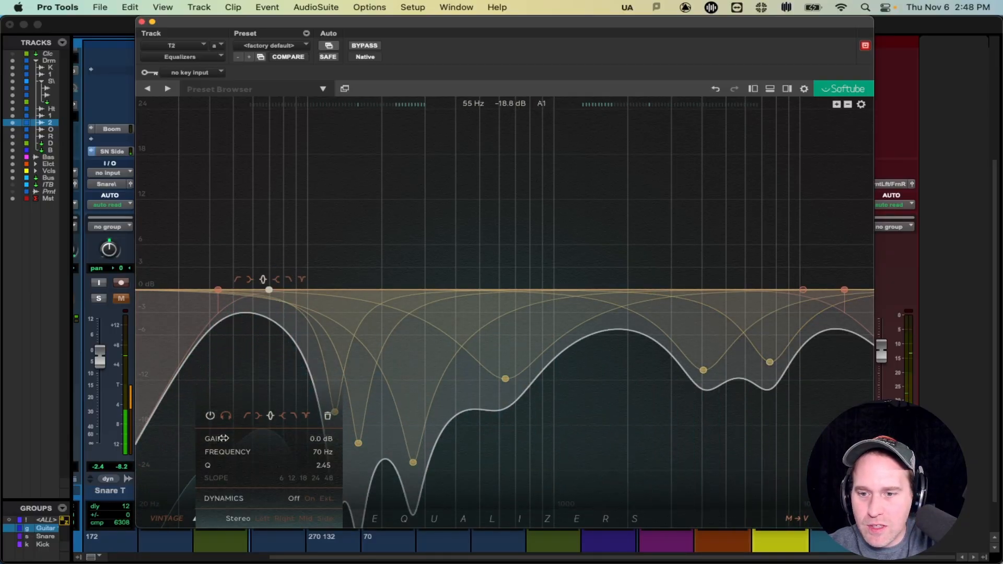
pyautogui.moveTo(273, 438); pyautogui.dragTo(320, 400)
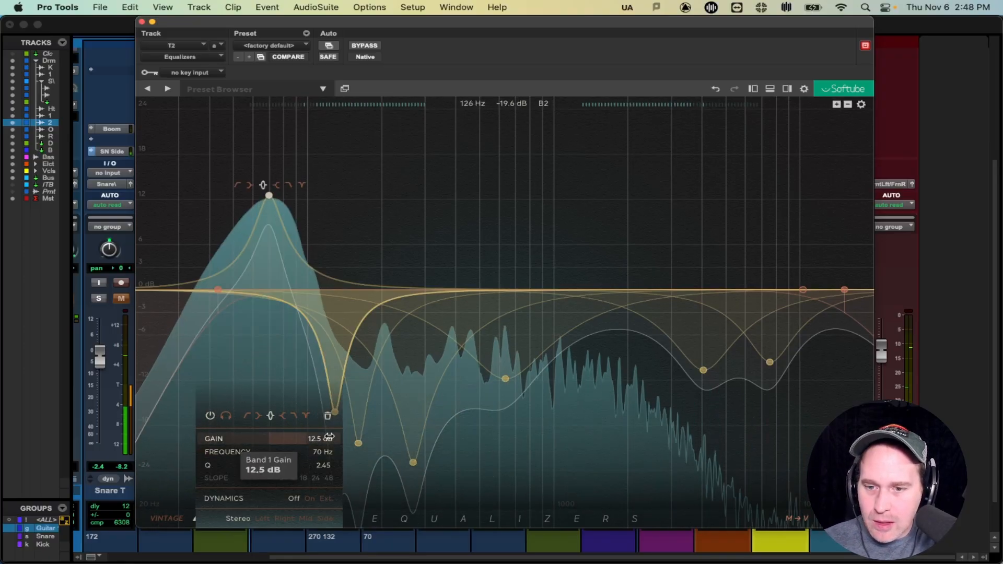
pyautogui.doubleClick(314, 439)
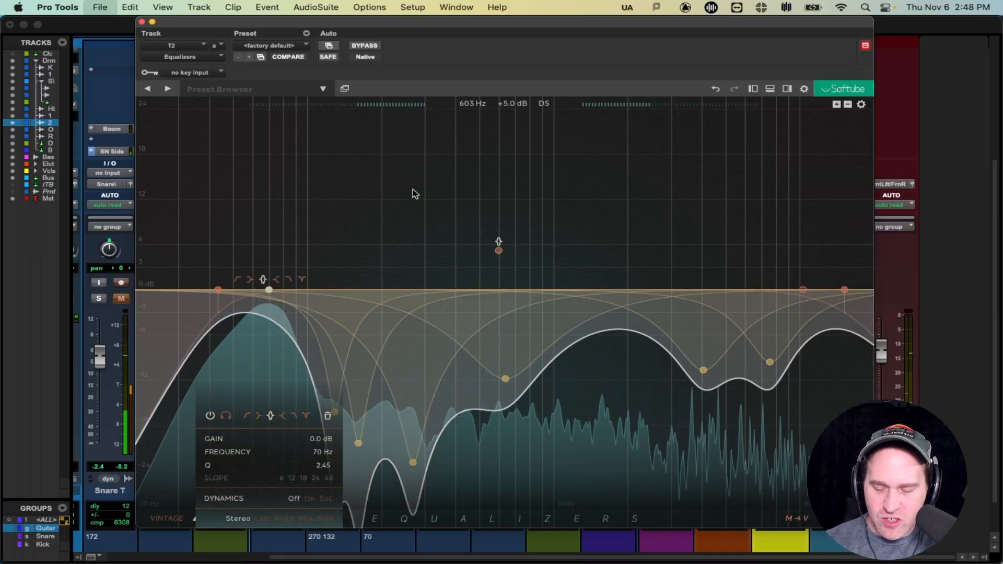
# Close Equalizers and open the American Class A insert on T2, placing its window over the mixer.
pyautogui.click(141, 21)
pyautogui.scroll(5, 386, 163)
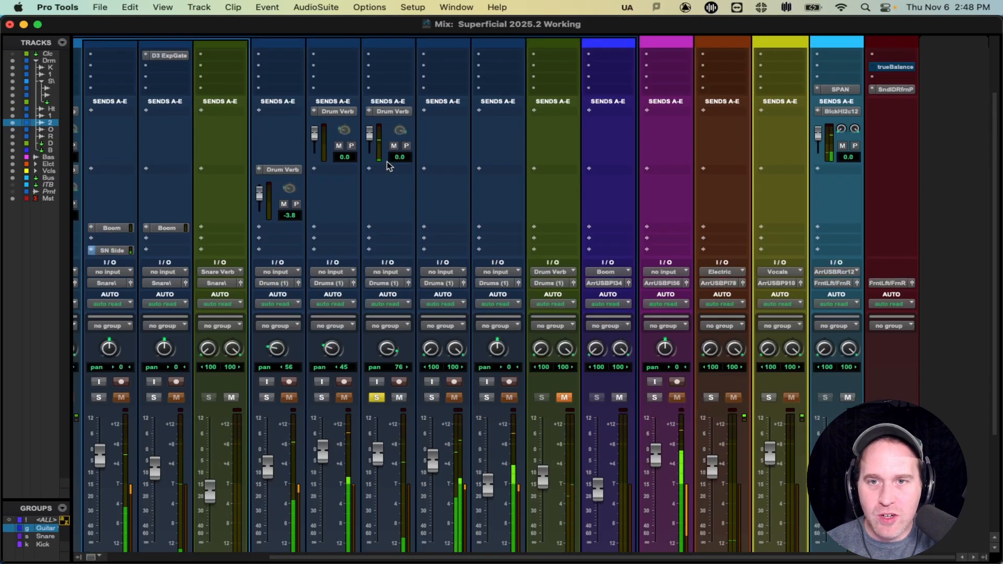
pyautogui.scroll(4, 428, 223)
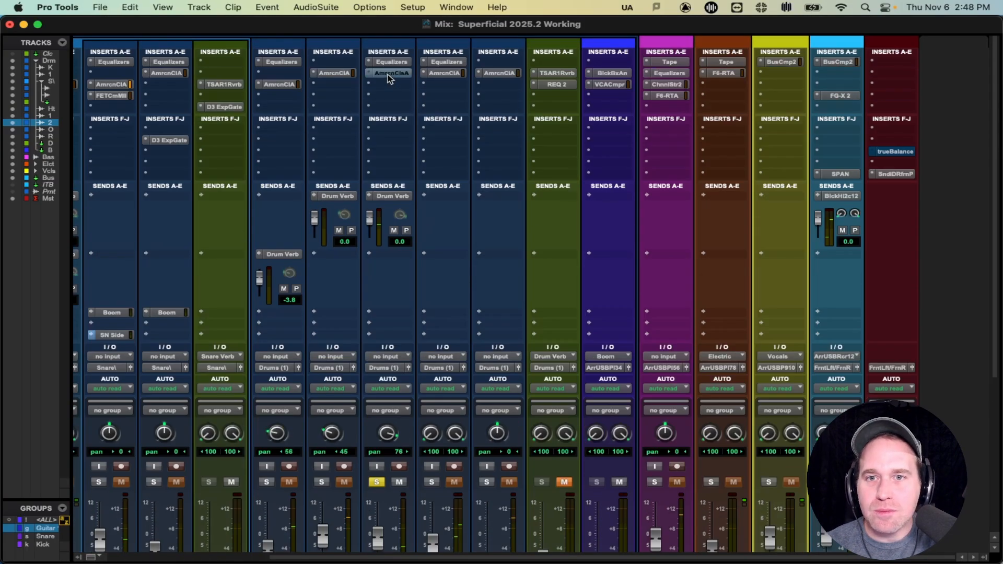
pyautogui.click(389, 73)
pyautogui.moveTo(424, 39); pyautogui.dragTo(460, 91)
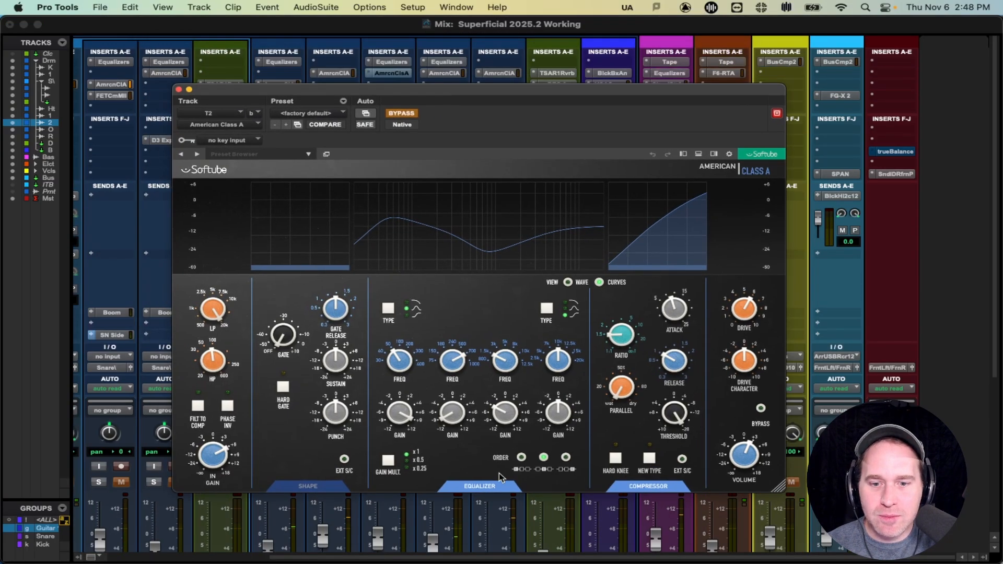
# Take American Class A on T2 out of bypass with its Compressor and Equalizer sections off, and re-engage the Equalizer followed by the Compressor.
pyautogui.click(636, 485)
pyautogui.click(503, 487)
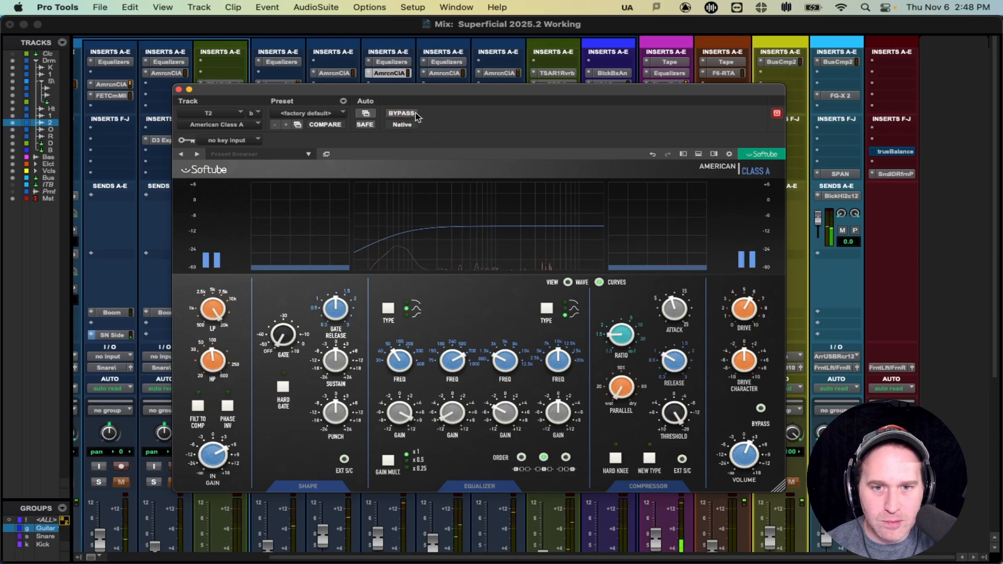
pyautogui.click(465, 489)
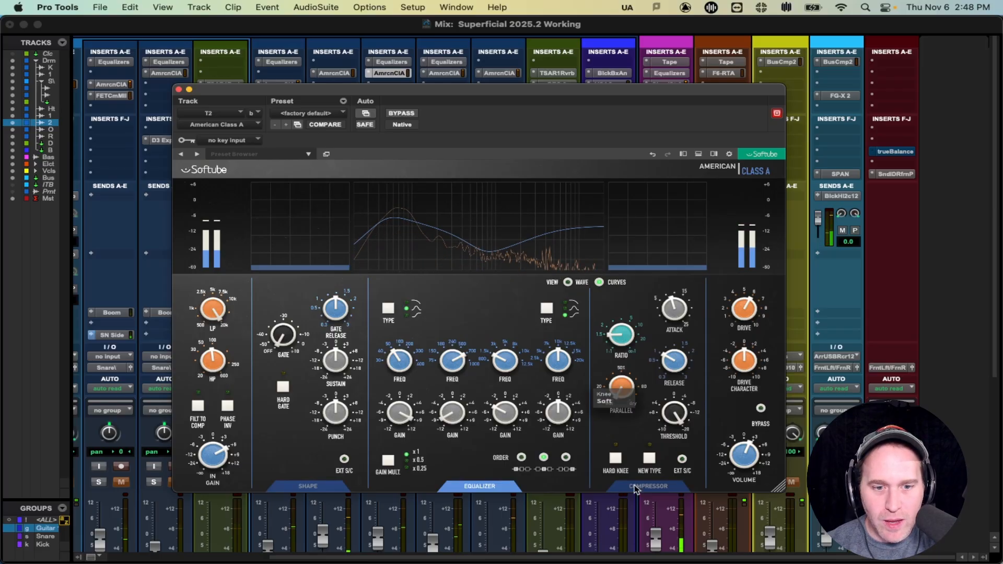
pyautogui.click(654, 487)
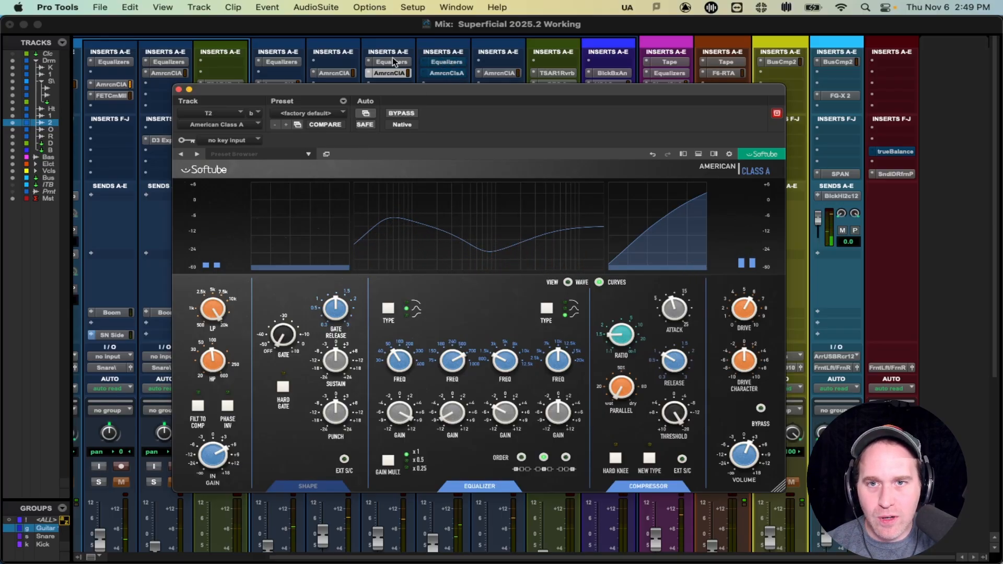
# Try bypassing the Equalizers and American Class A inserts on the track next to T2, and re-enable them.
pyautogui.click(434, 73)
pyautogui.moveTo(433, 74)
pyautogui.click(358, 33)
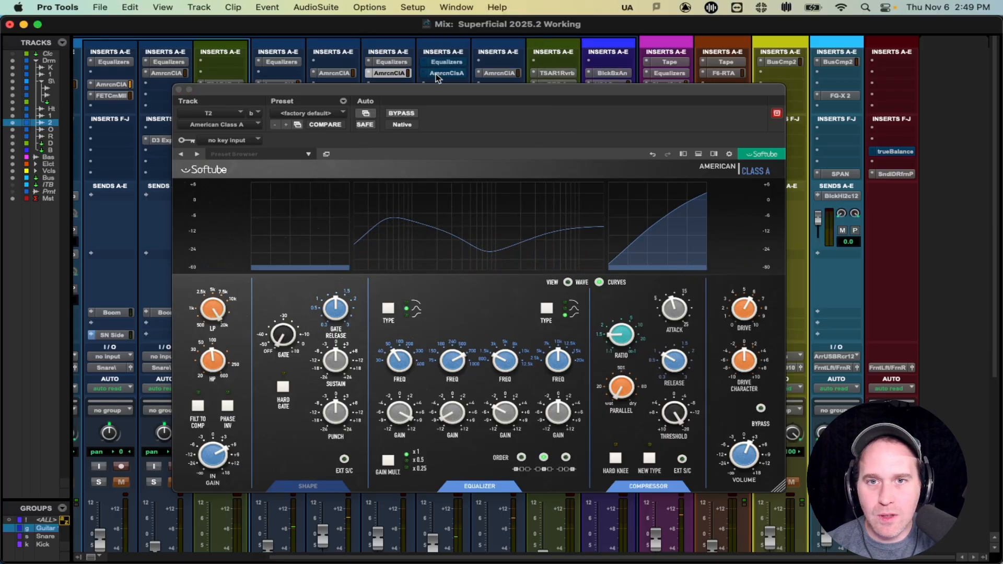
pyautogui.keyDown('super'); pyautogui.click(384, 71); pyautogui.keyUp('super')
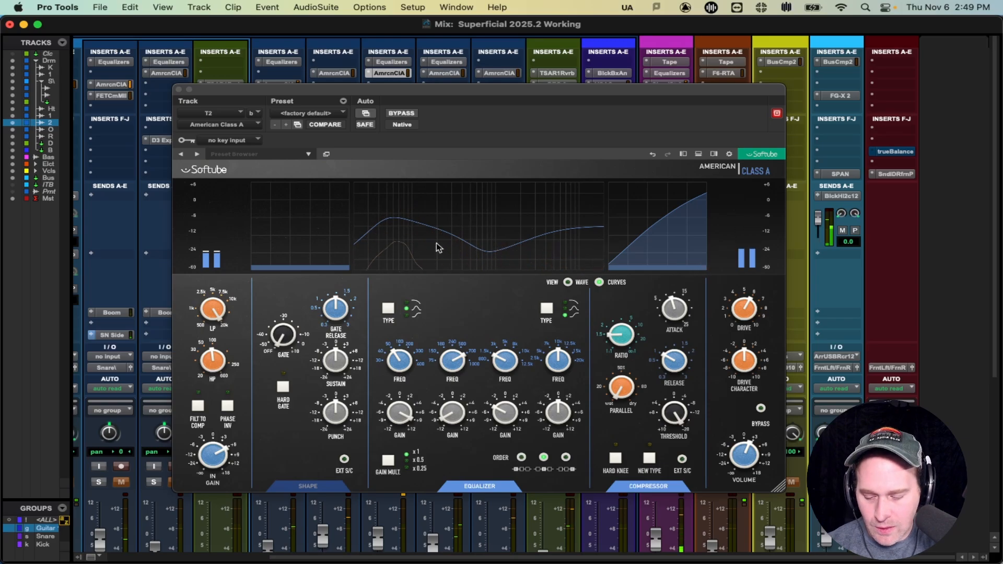
# Replace American Class A on T2 with a fresh mono Equalizers in the second insert slot, and reposition its window.
pyautogui.click(179, 89)
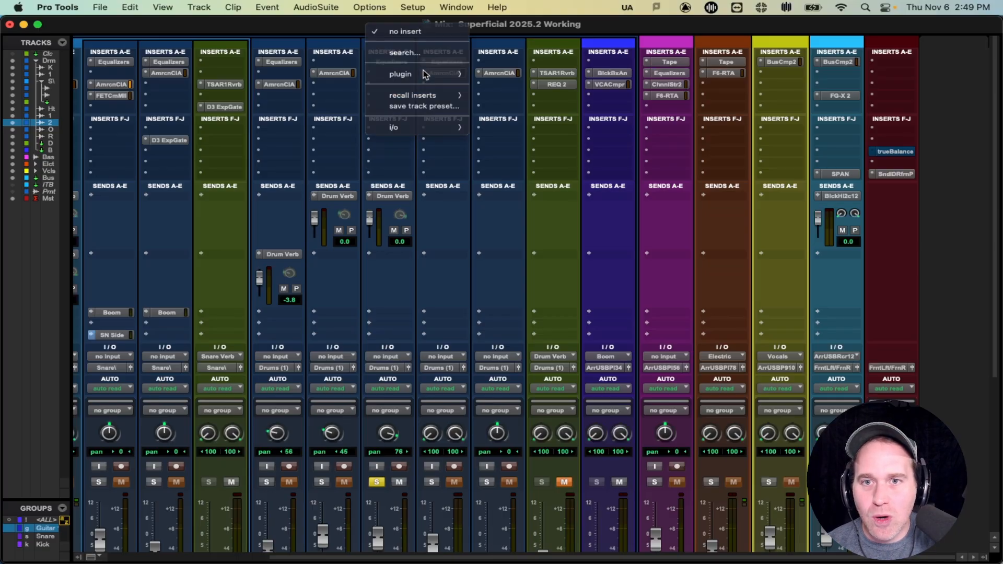
pyautogui.moveTo(502, 77)
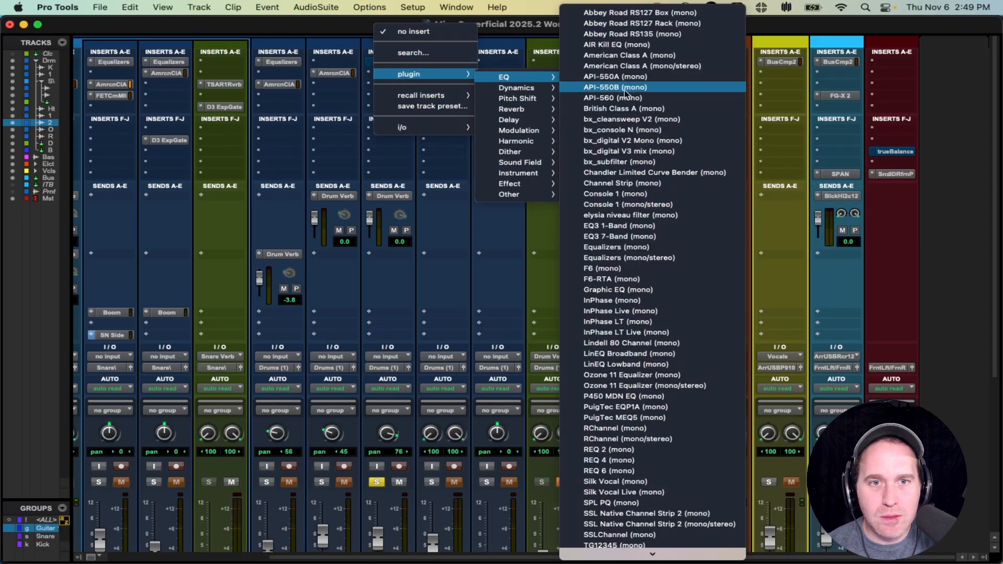
pyautogui.click(653, 251)
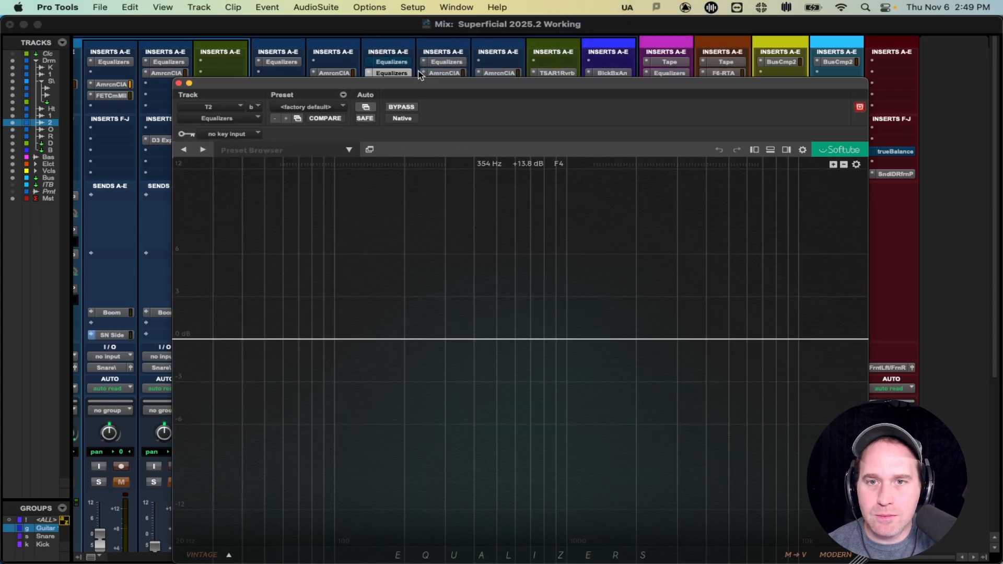
pyautogui.moveTo(413, 84); pyautogui.dragTo(397, 67)
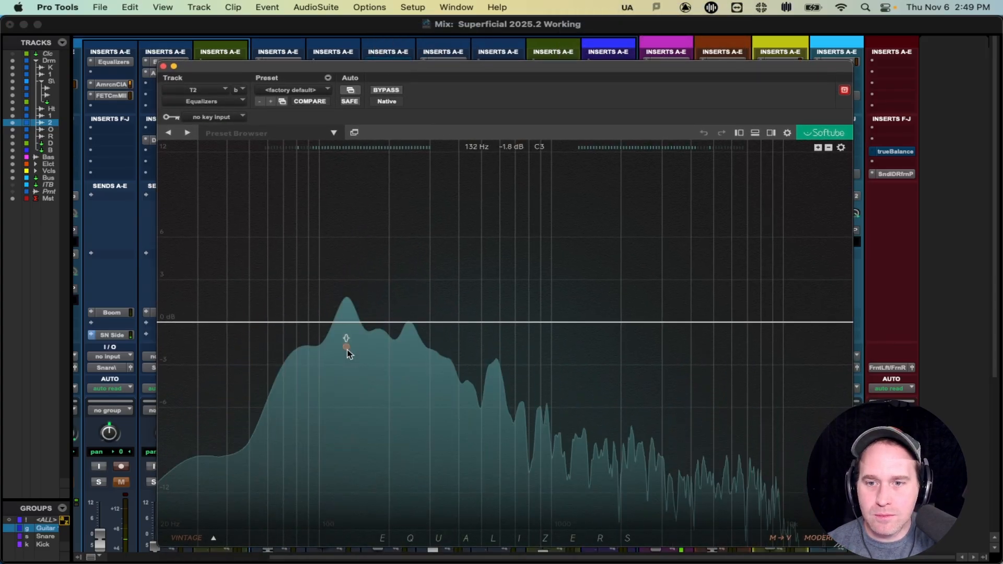
# Add a bell band to the new Equalizers on T2 and set its frequency to 70 Hz.
pyautogui.click(327, 329)
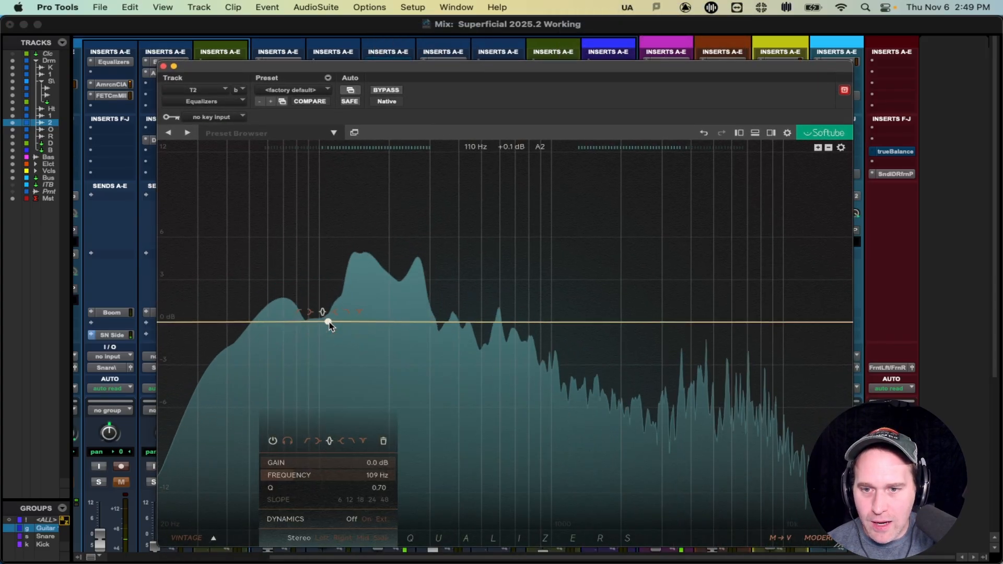
pyautogui.doubleClick(369, 476)
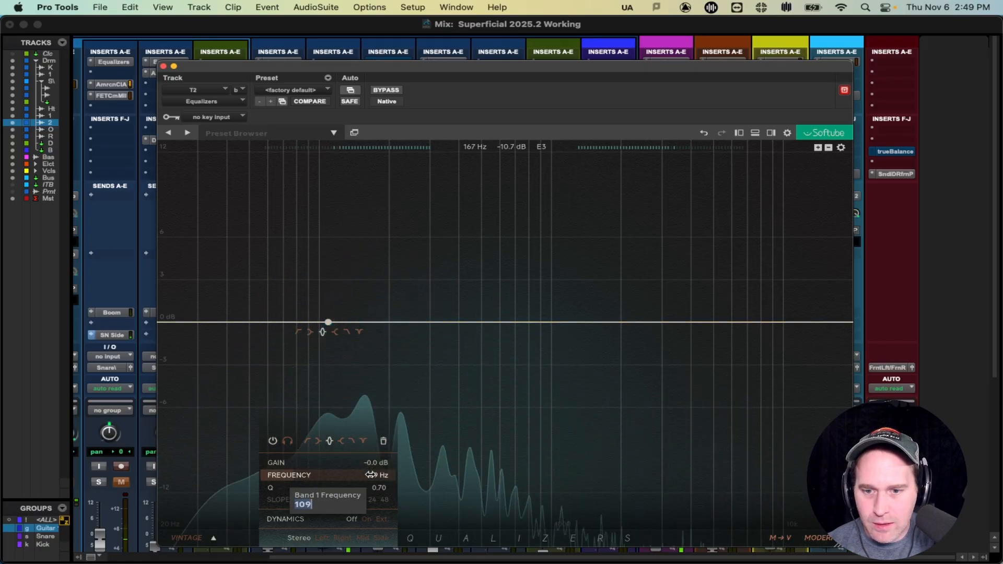
pyautogui.write('70')
pyautogui.press('Return')
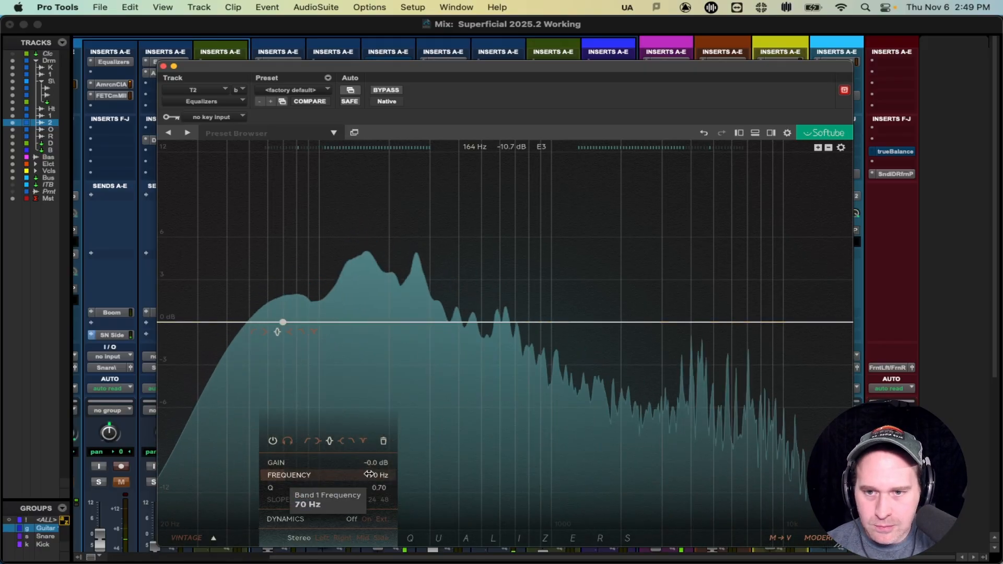
# Add a high-pass filter at about 47 Hz with a 24 dB slope to the new Equalizers on T2.
pyautogui.click(217, 297)
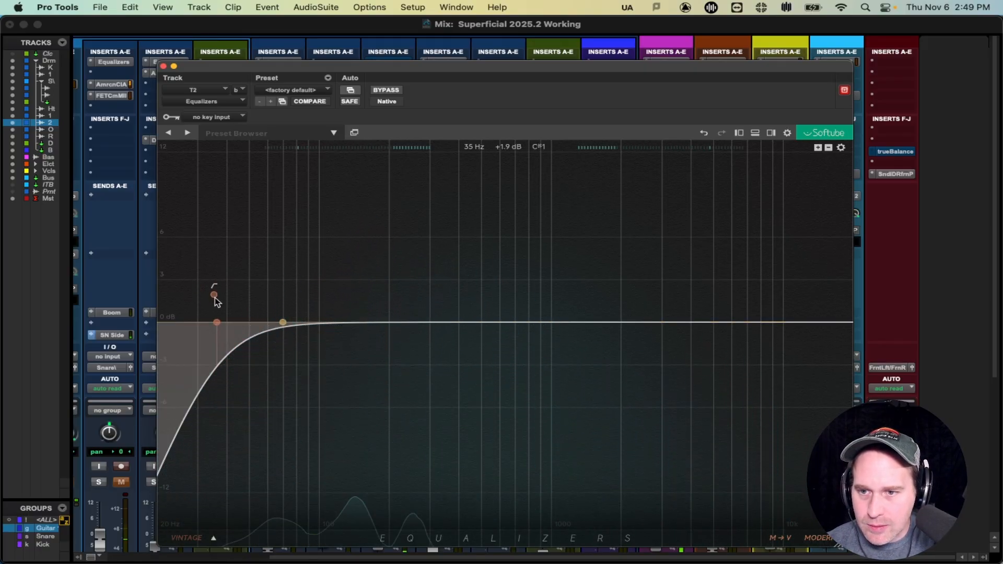
pyautogui.moveTo(222, 324); pyautogui.dragTo(245, 324)
pyautogui.click(289, 500)
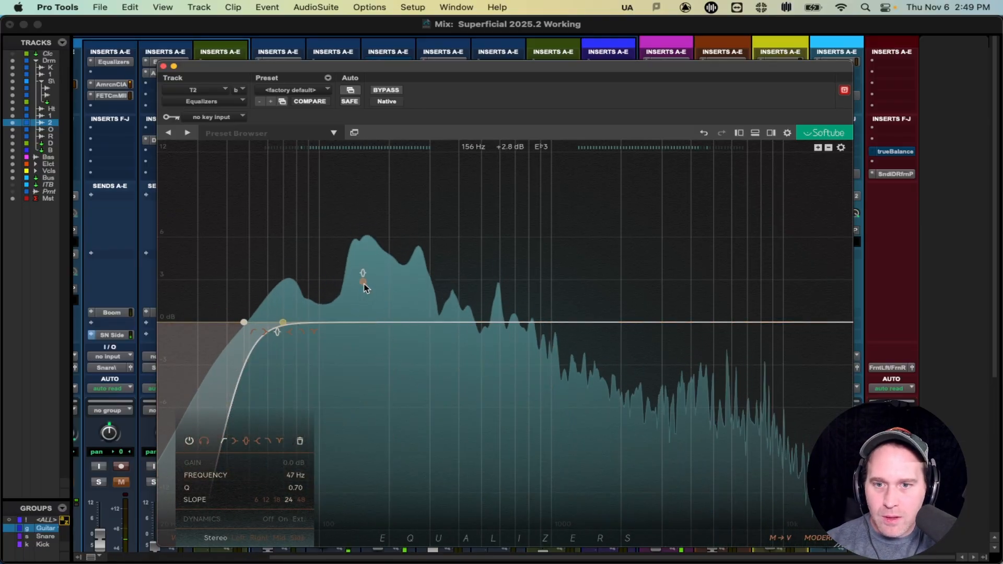
# Add a bell cut at about 144 Hz with -12.0 dB gain and Q 2.39 on T2, soloing the band briefly to audition it.
pyautogui.press('space')
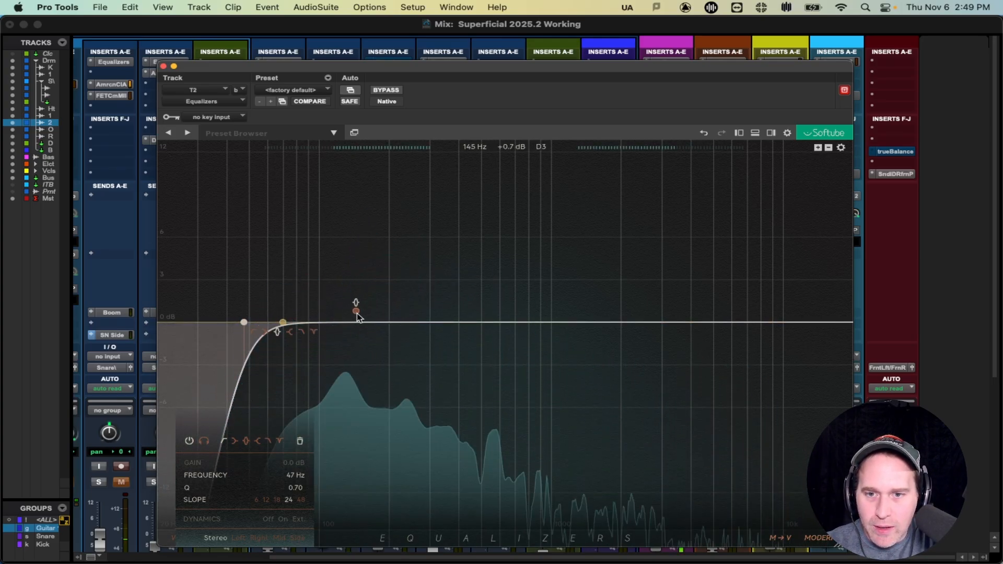
pyautogui.click(359, 325)
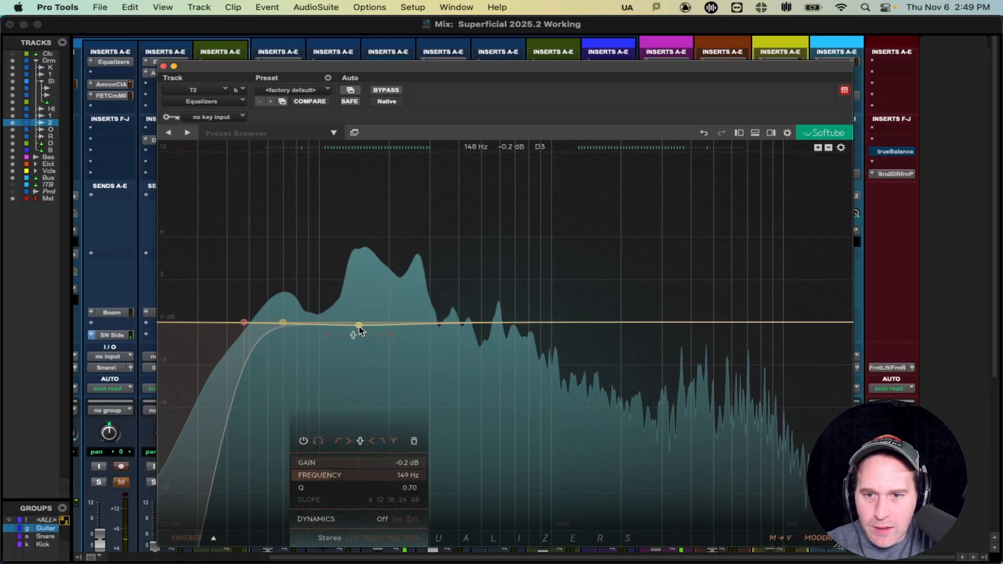
pyautogui.click(318, 441)
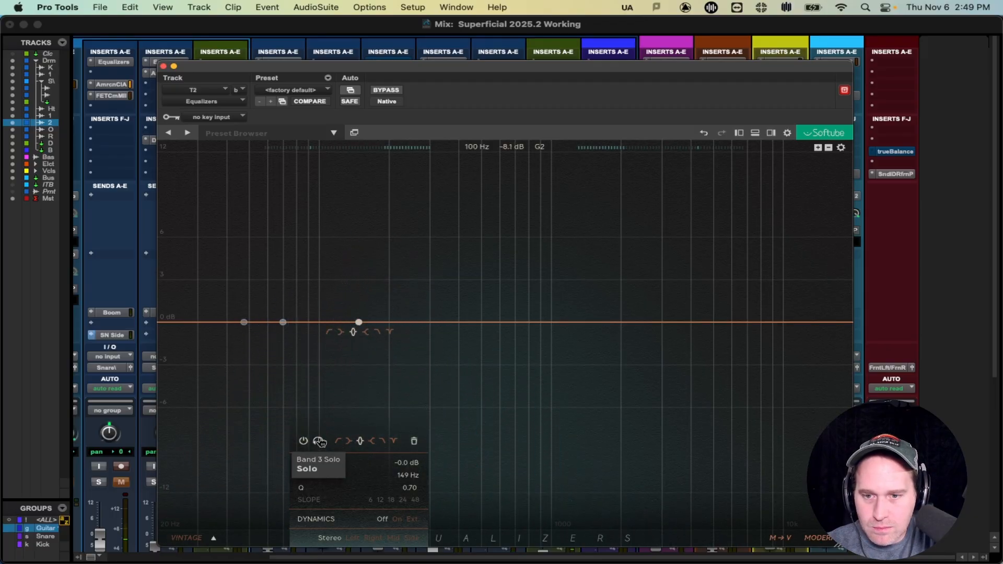
pyautogui.click(319, 442)
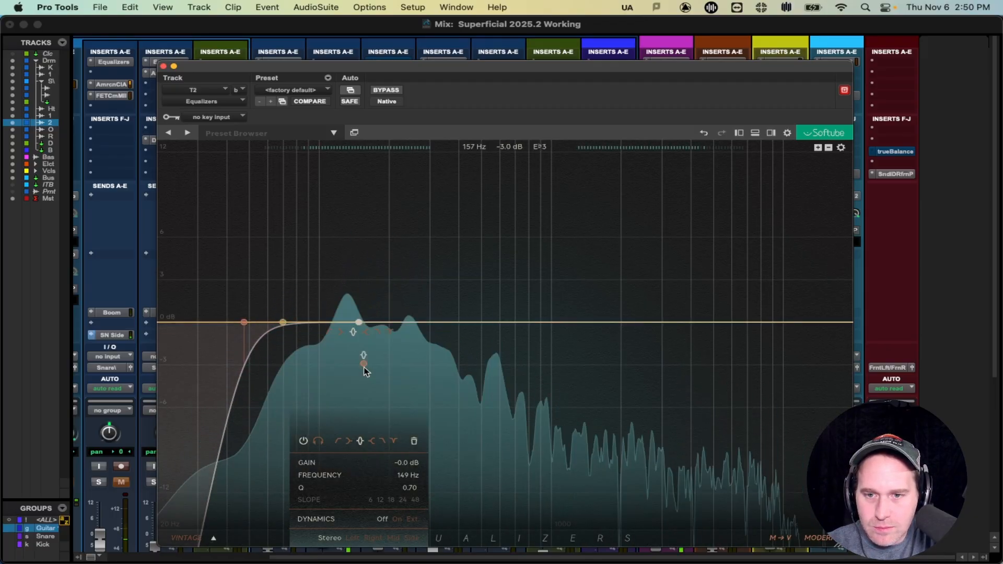
pyautogui.moveTo(417, 470); pyautogui.dragTo(395, 486)
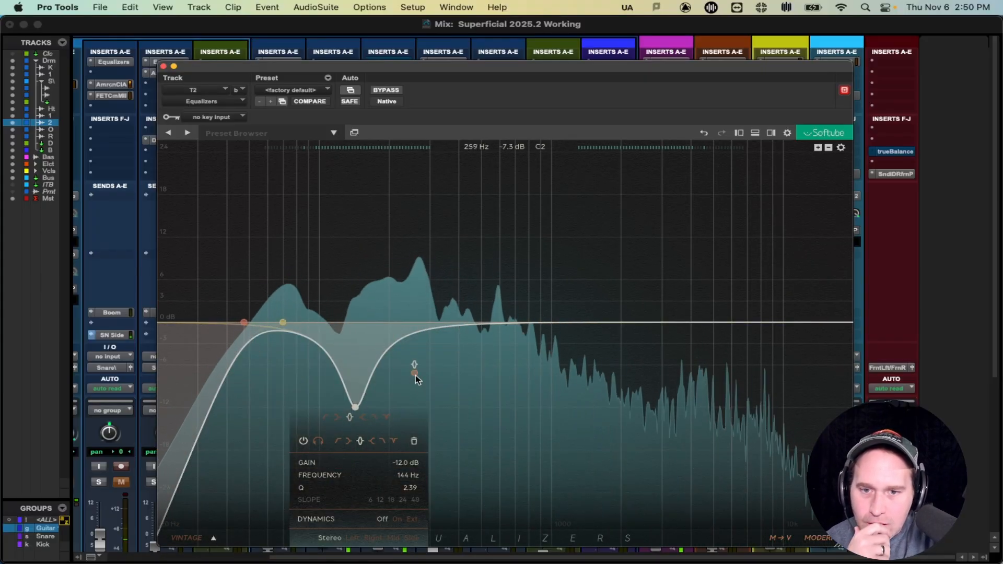
# Add a bell cut at about 262 Hz with -23.6 dB gain and Q 2.12 to the new Equalizers on T2.
pyautogui.moveTo(416, 378); pyautogui.dragTo(419, 426)
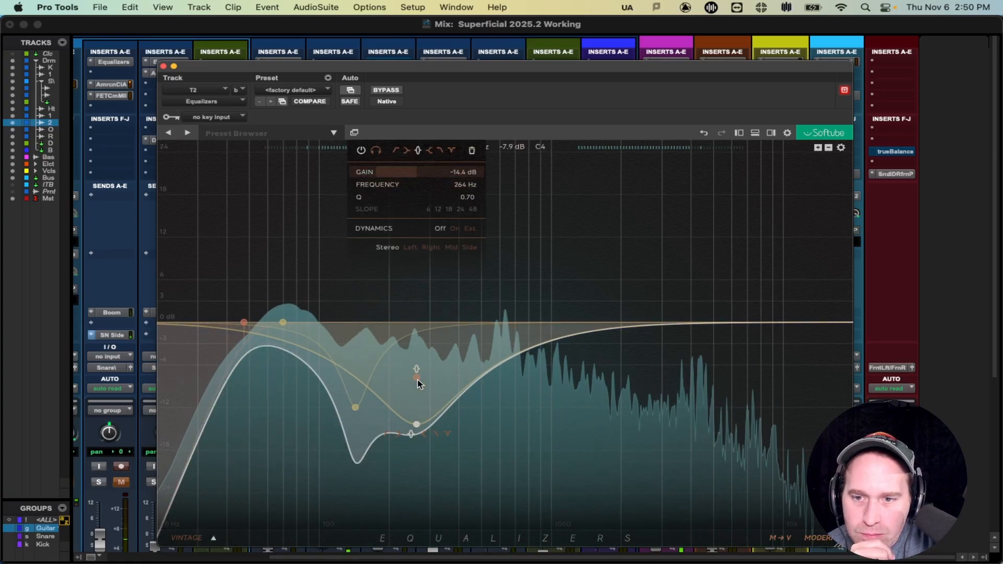
pyautogui.scroll(-2, 418, 416)
pyautogui.scroll(6, 418, 414)
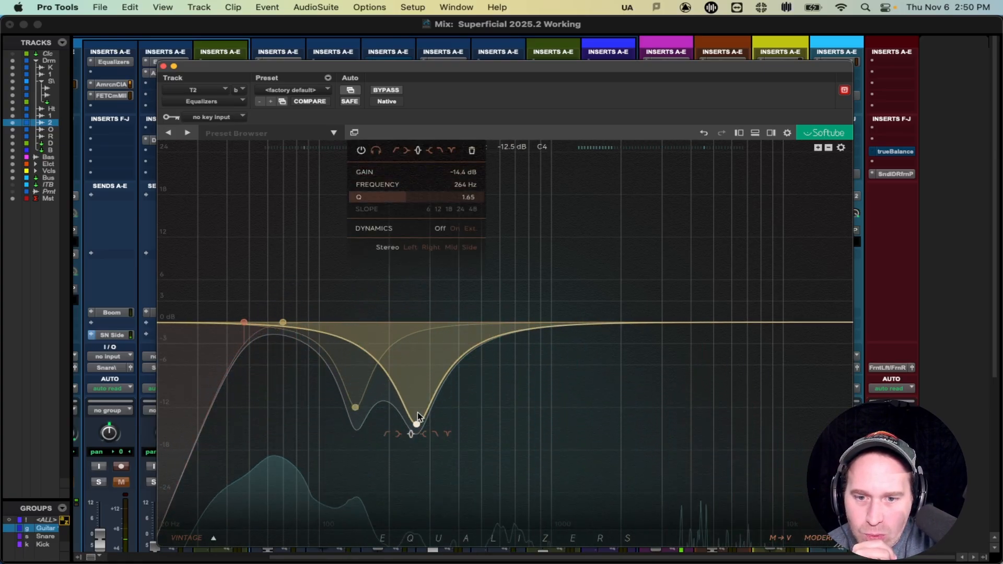
pyautogui.moveTo(417, 423); pyautogui.dragTo(415, 491)
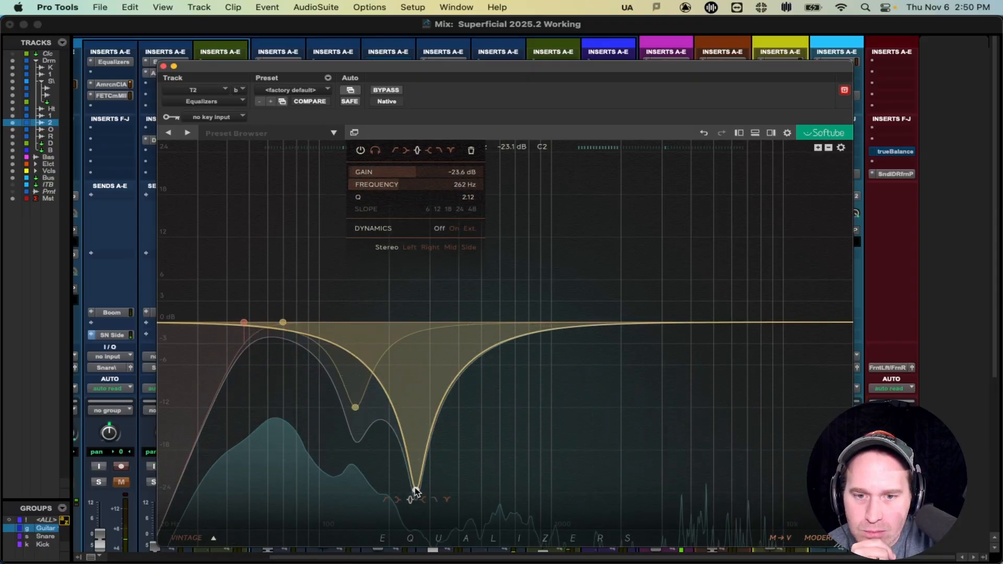
# Add a bell cut at about 1486 Hz with -6.4 dB gain to the new Equalizers on T2, soloing the band briefly to audition it.
pyautogui.moveTo(511, 357); pyautogui.dragTo(502, 322)
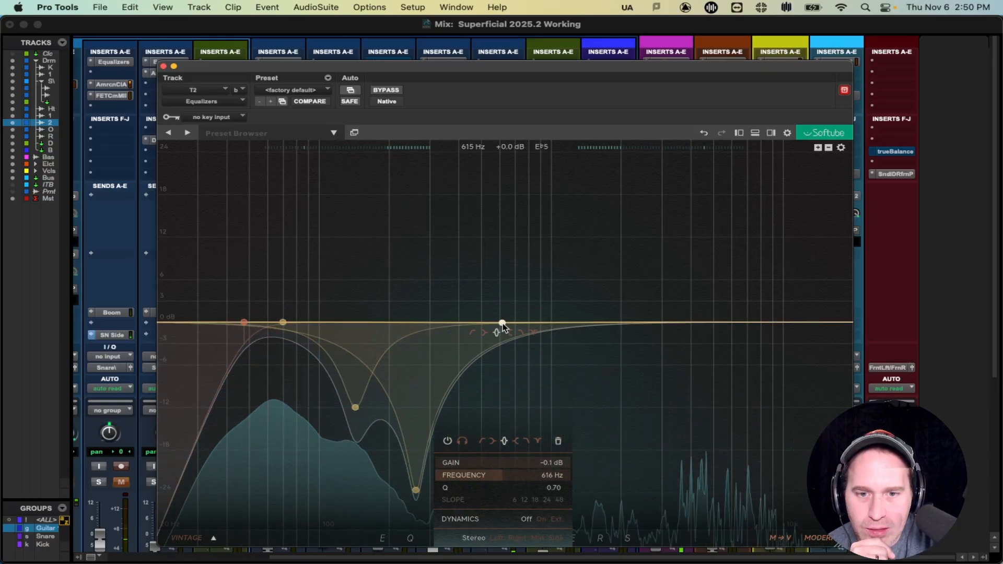
pyautogui.click(446, 440)
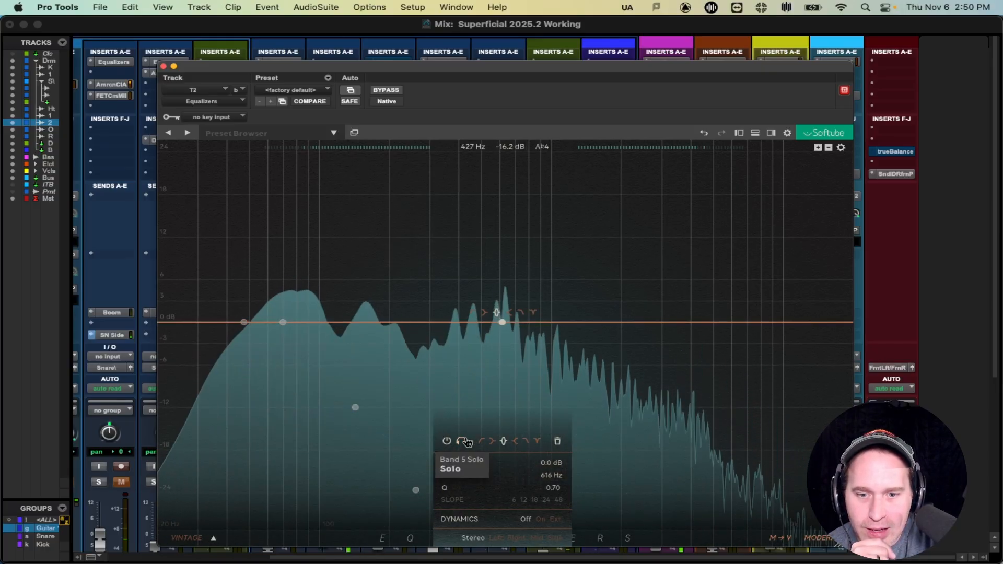
pyautogui.moveTo(549, 475)
pyautogui.mouseDown()
pyautogui.moveTo(526, 467)
pyautogui.moveTo(546, 474)
pyautogui.mouseUp()
pyautogui.click(447, 440)
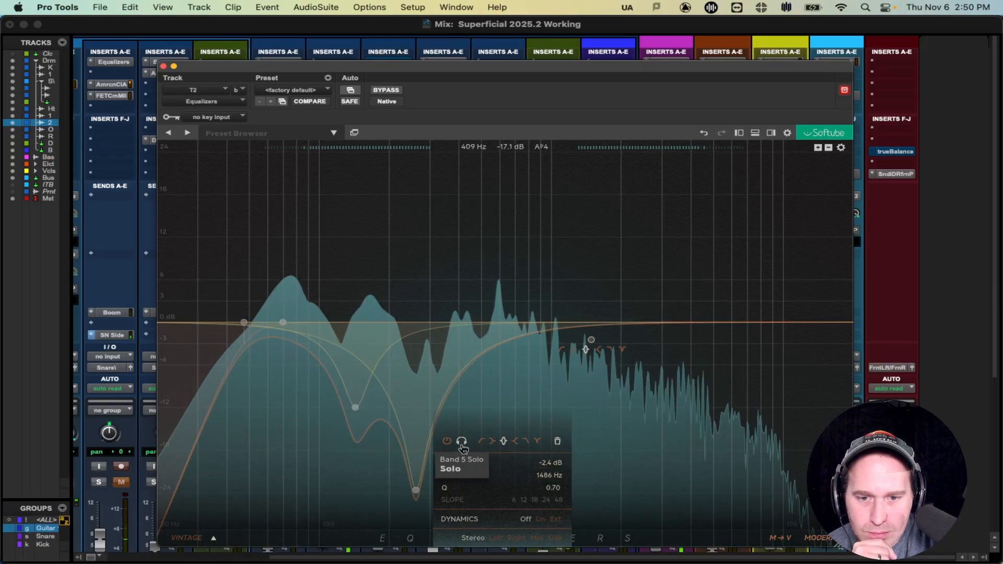
pyautogui.click(461, 441)
pyautogui.click(461, 443)
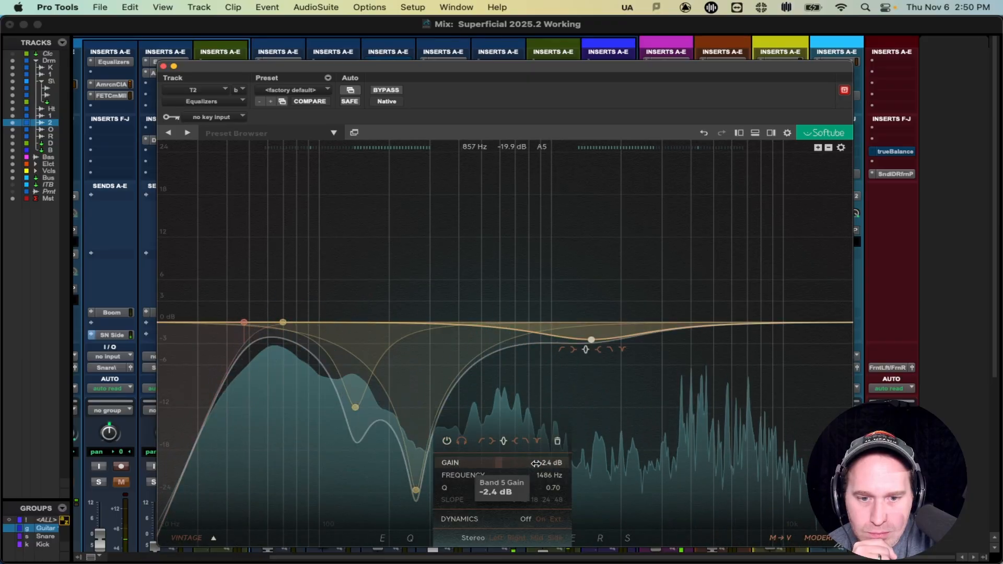
pyautogui.moveTo(543, 464); pyautogui.dragTo(542, 476)
# Add a bell cut at about 624 Hz with -16.9 dB gain and Q 0.74, and remove the extra band tried near 394 Hz.
pyautogui.doubleClick(503, 403)
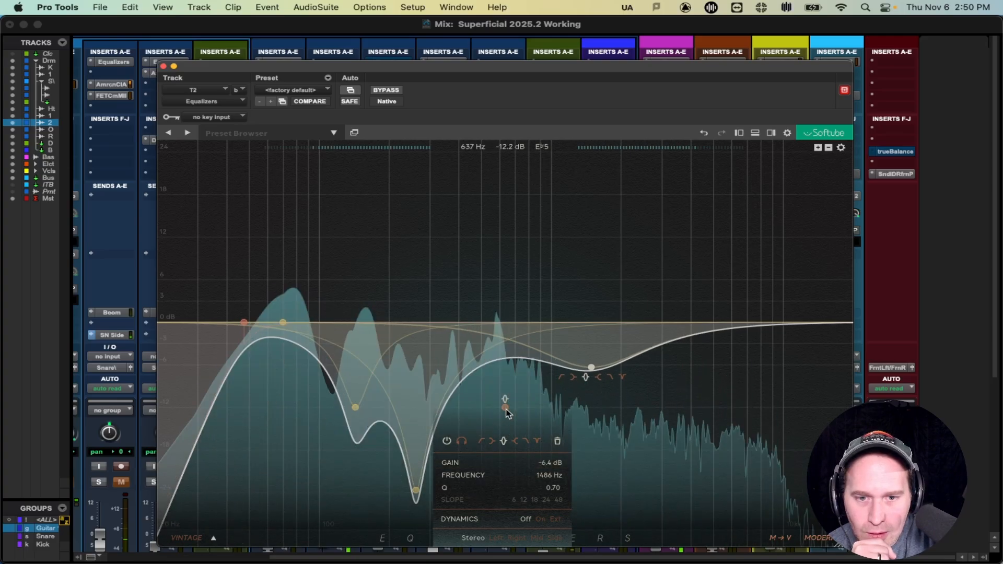
pyautogui.moveTo(500, 406); pyautogui.dragTo(503, 428)
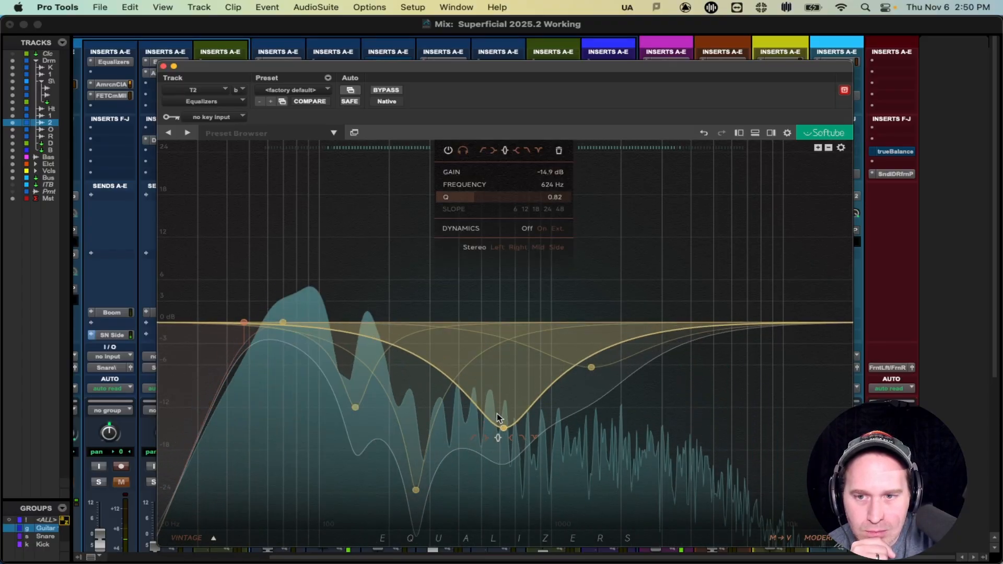
pyautogui.moveTo(498, 425); pyautogui.dragTo(503, 443)
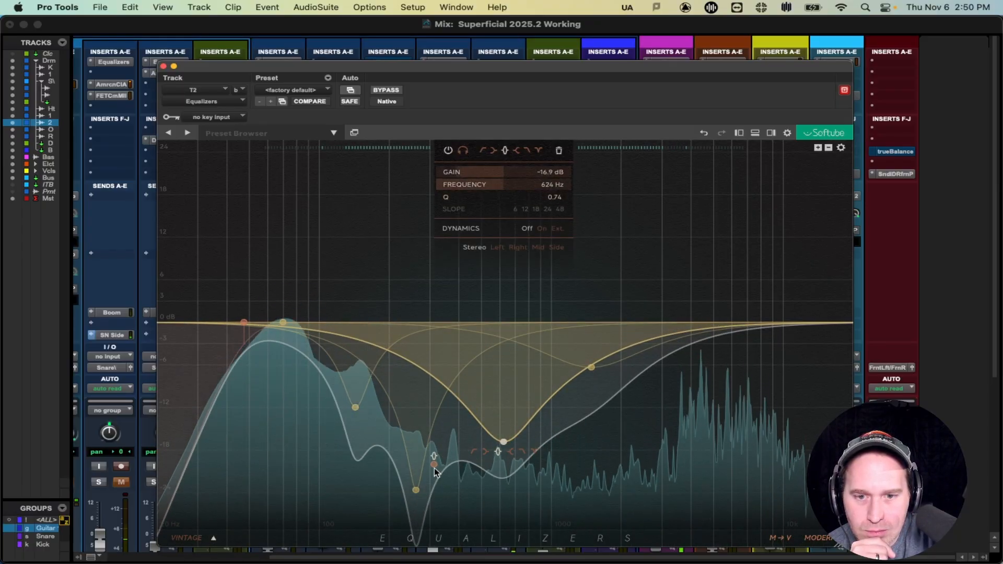
pyautogui.moveTo(456, 485); pyautogui.dragTo(457, 413)
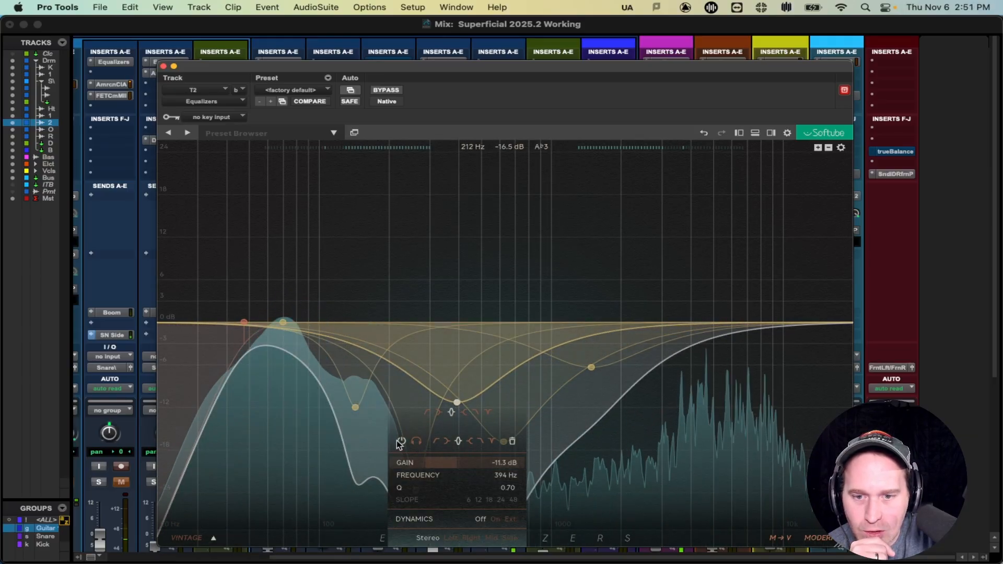
pyautogui.click(513, 445)
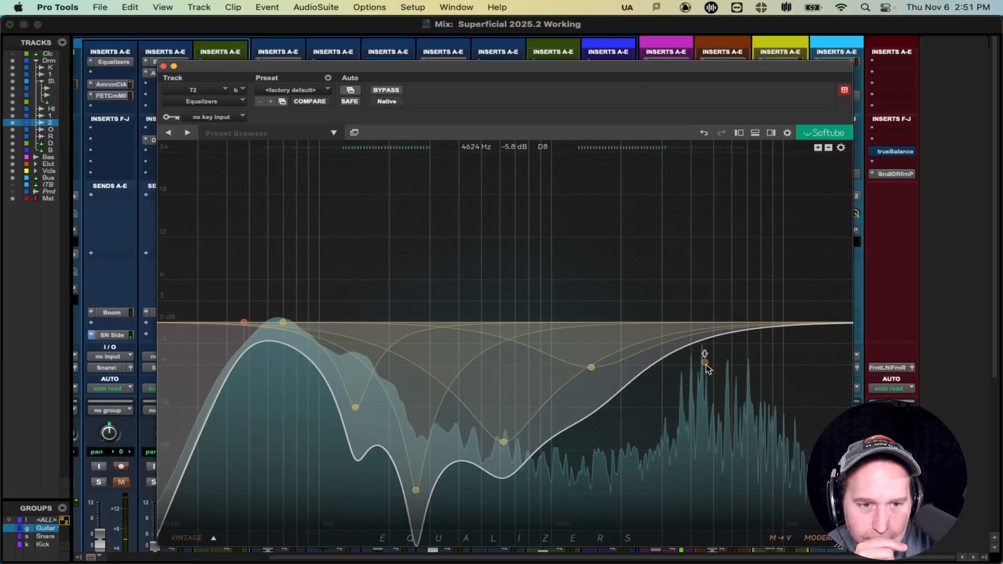
# Add a bell cut at about 4737 Hz with -9.5 dB gain and try dynamics on it with a threshold of about -32.9 dB.
pyautogui.click(706, 363)
pyautogui.moveTo(705, 364); pyautogui.dragTo(708, 325)
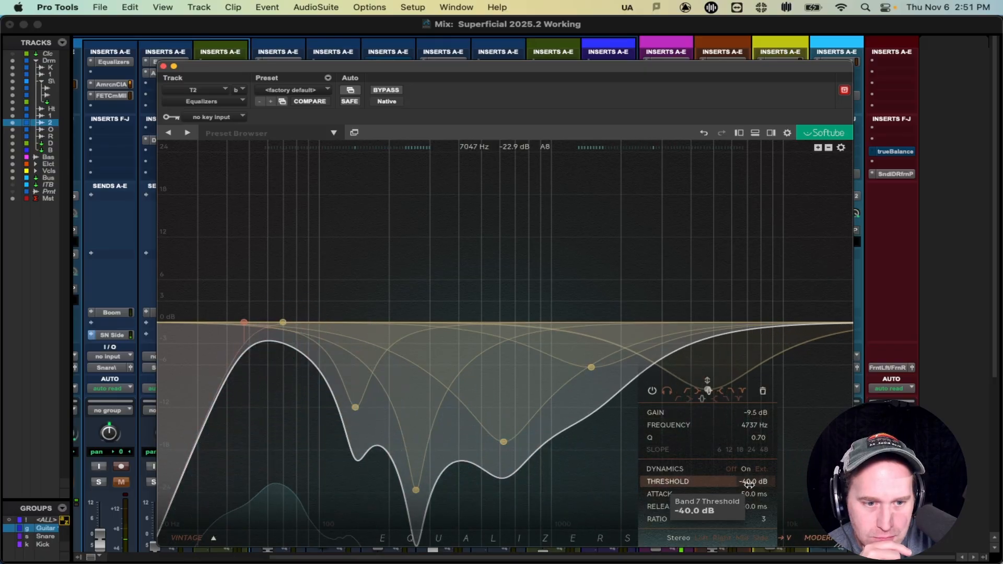
pyautogui.moveTo(754, 481); pyautogui.dragTo(754, 483)
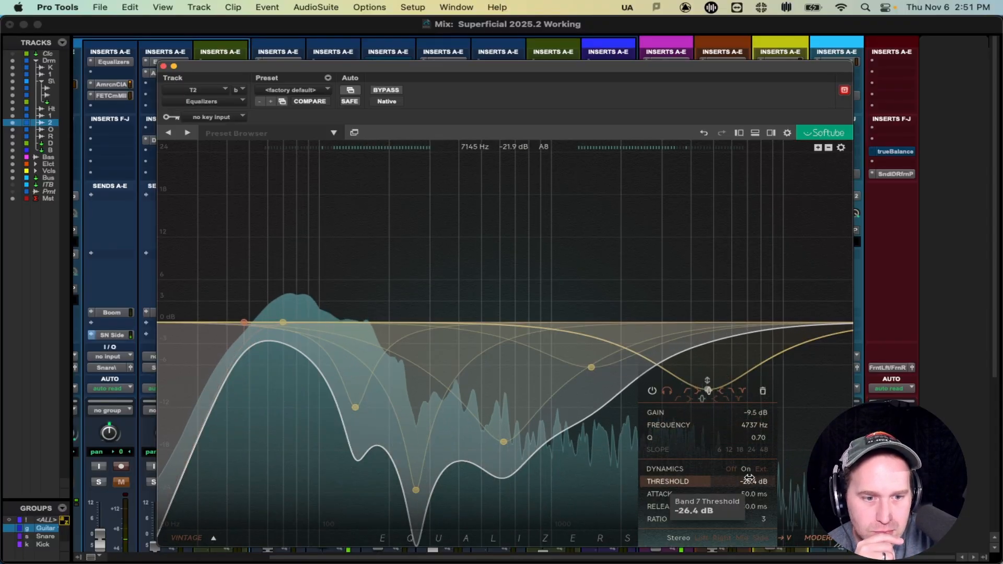
pyautogui.moveTo(763, 479); pyautogui.dragTo(766, 480)
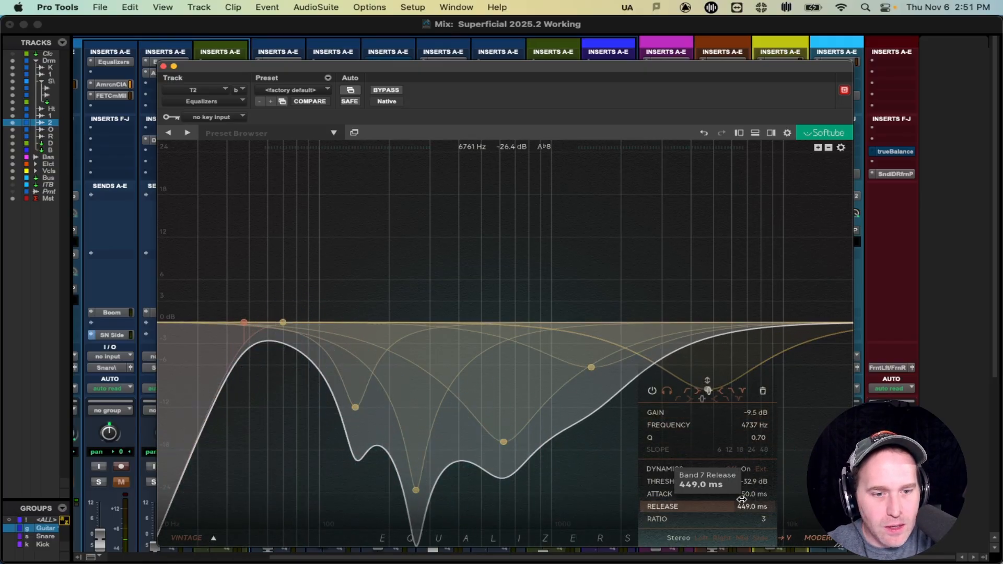
# Turn dynamics off on the 4.7 kHz band and reshape it to about 4147 Hz, -10.2 dB gain and Q 1.65.
pyautogui.click(732, 469)
pyautogui.moveTo(708, 392); pyautogui.dragTo(709, 388)
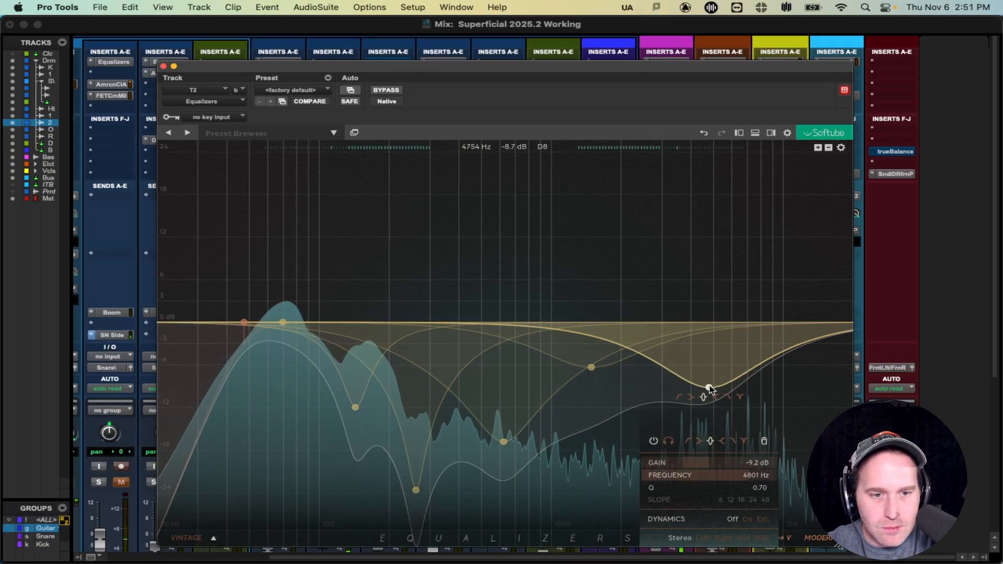
pyautogui.scroll(-1, 714, 374)
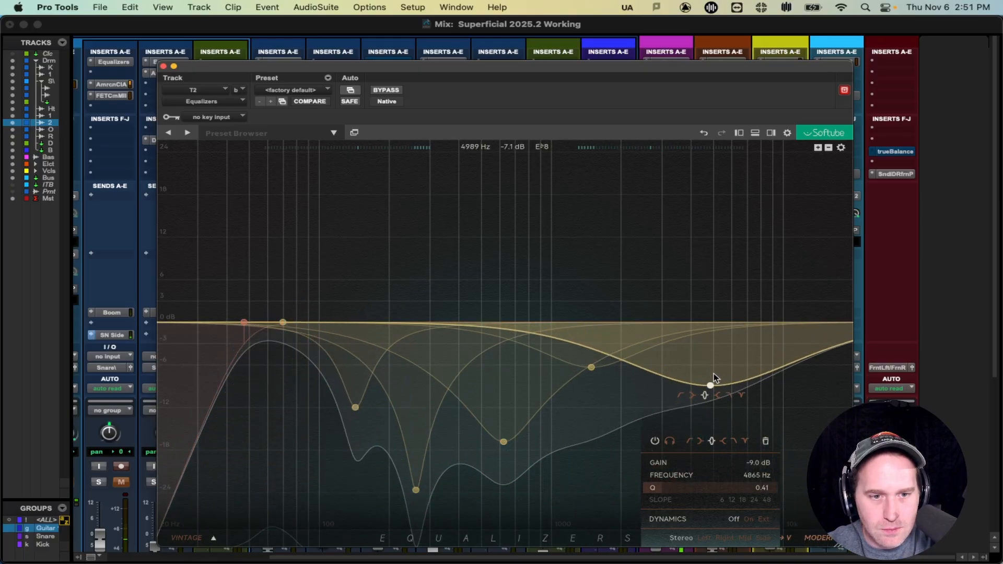
pyautogui.scroll(3, 714, 374)
pyautogui.moveTo(713, 377); pyautogui.dragTo(694, 394)
pyautogui.scroll(1, 702, 383)
pyautogui.scroll(3, 697, 385)
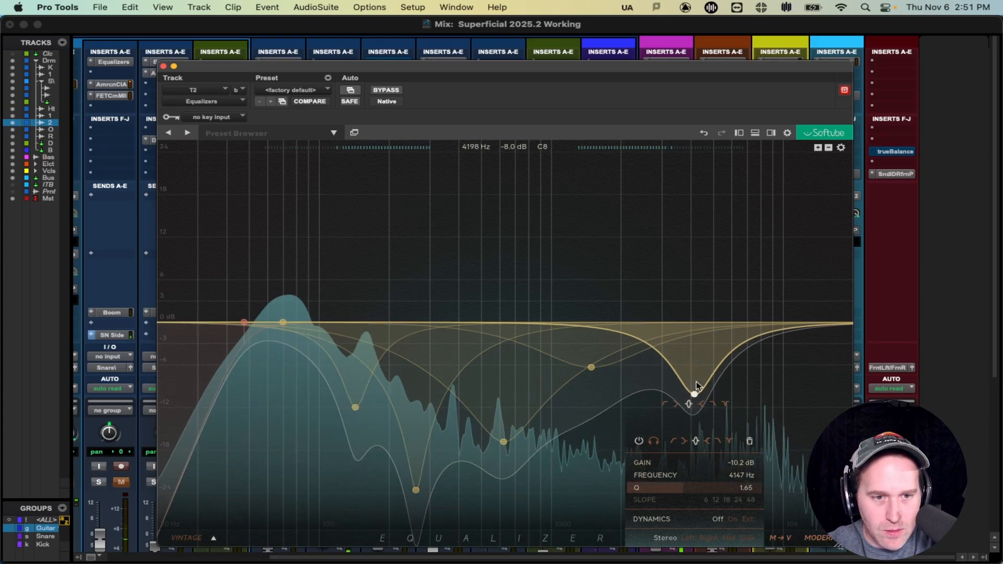
# Add a narrow bell cut at about 7471 Hz with -11.9 dB gain, and set the 1486 Hz band to about 1496 Hz, -9.9 dB, Q 1.22.
pyautogui.moveTo(750, 372); pyautogui.dragTo(747, 378)
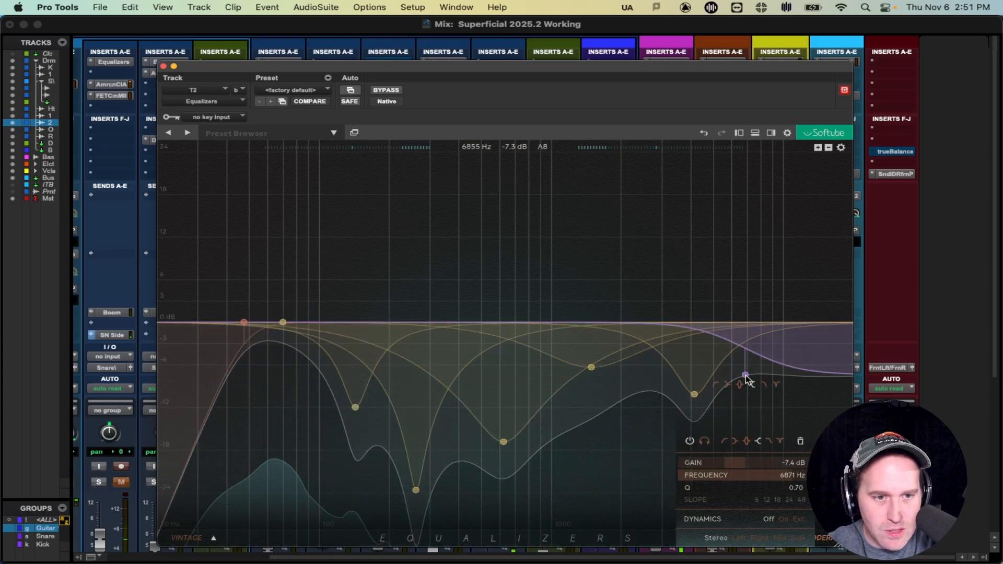
pyautogui.click(743, 385)
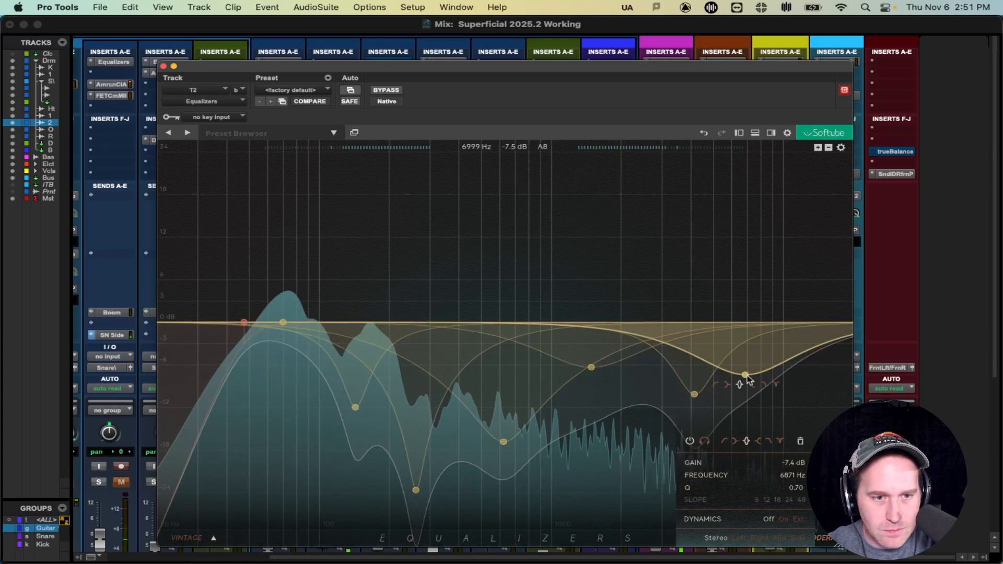
pyautogui.moveTo(744, 376); pyautogui.dragTo(757, 413)
pyautogui.scroll(5, 744, 387)
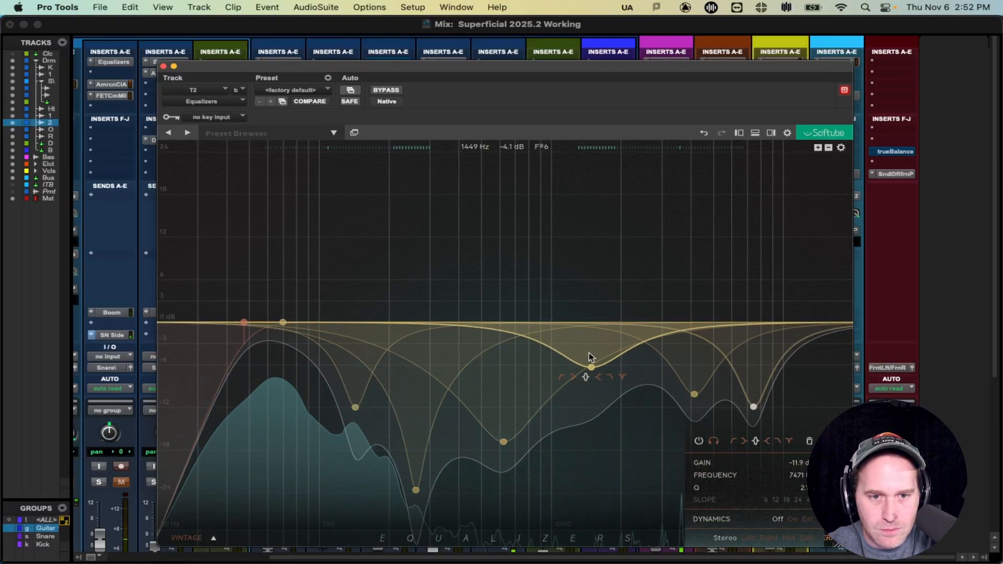
pyautogui.moveTo(593, 370); pyautogui.dragTo(594, 395)
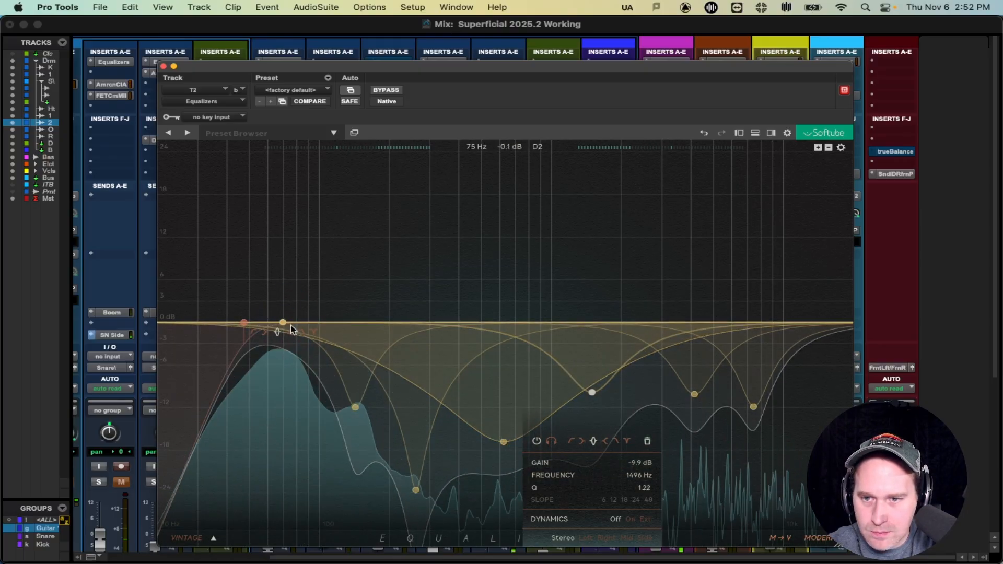
# Boost the 70 Hz bell band to about 5.7 dB at 71 Hz with Q 4.27, compare it switched off and on, and close the equalizer.
pyautogui.moveTo(285, 323); pyautogui.dragTo(287, 277)
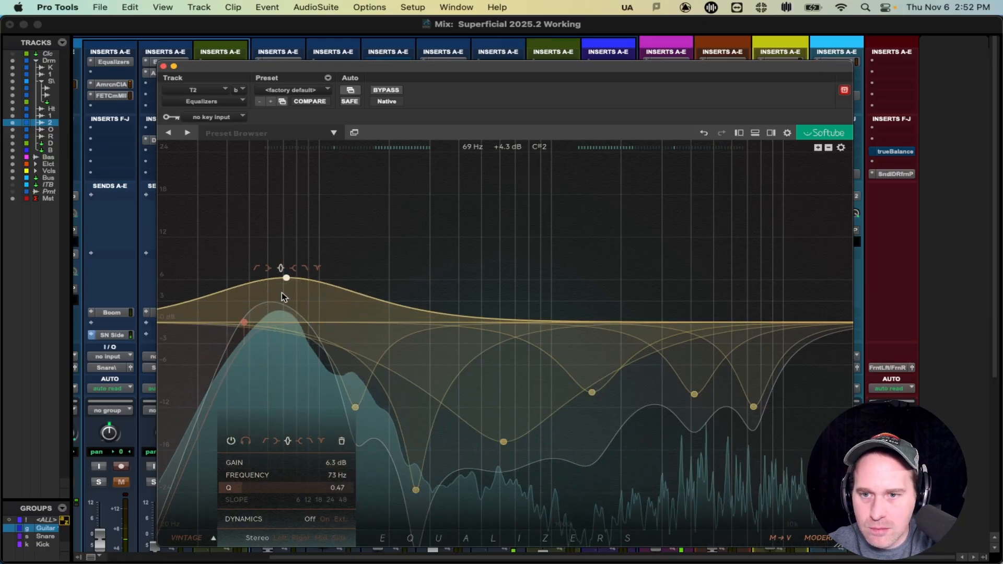
pyautogui.scroll(8, 281, 293)
pyautogui.scroll(3, 281, 296)
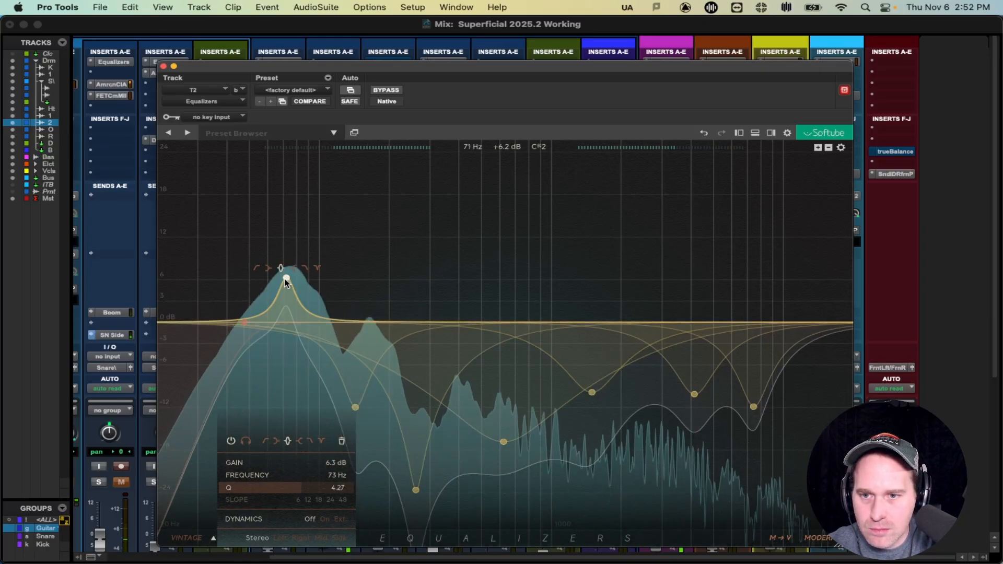
pyautogui.moveTo(285, 278)
pyautogui.mouseDown()
pyautogui.moveTo(280, 242)
pyautogui.moveTo(284, 283)
pyautogui.mouseUp()
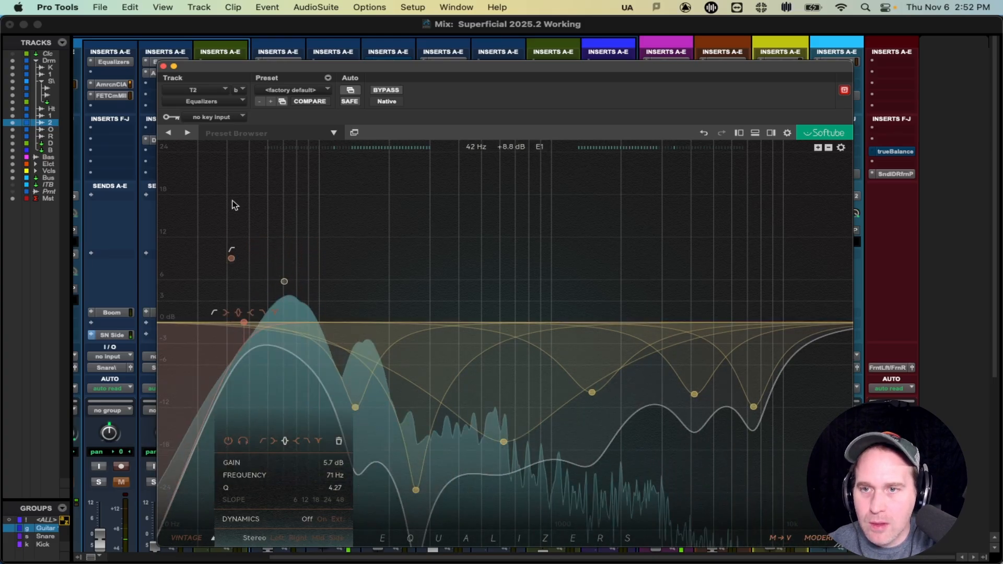
pyautogui.click(228, 441)
pyautogui.scroll(-5, 505, 445)
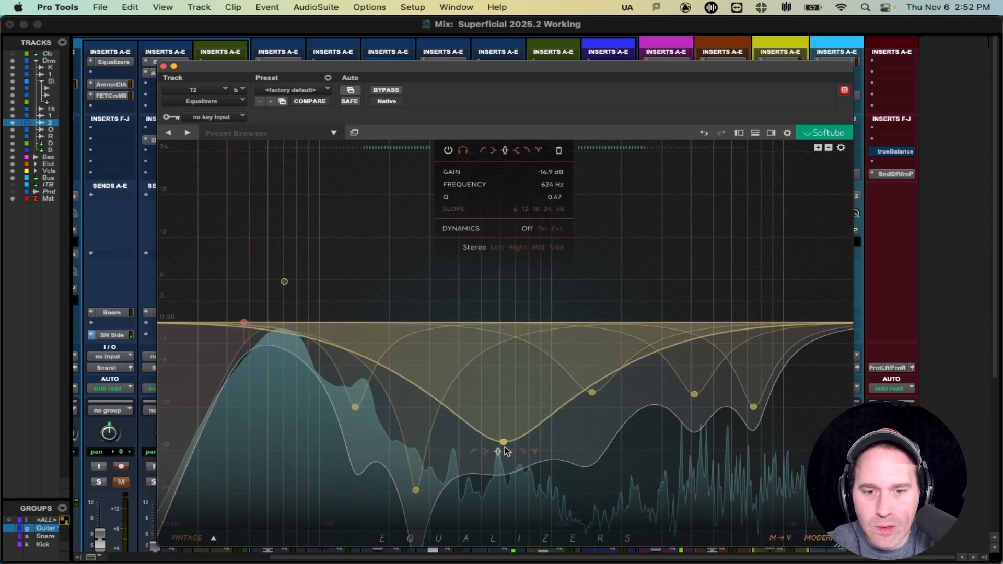
pyautogui.scroll(5, 500, 441)
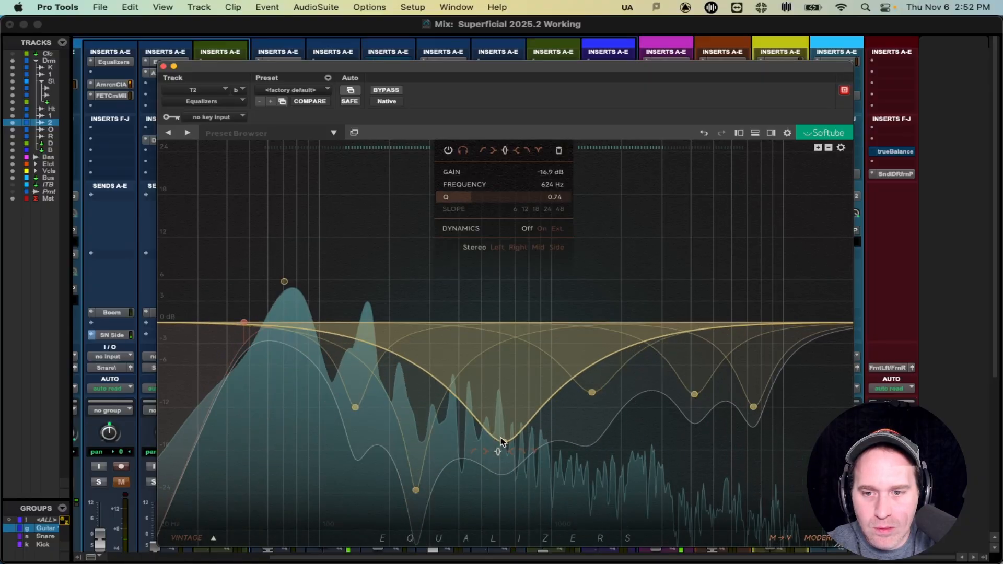
pyautogui.click(163, 67)
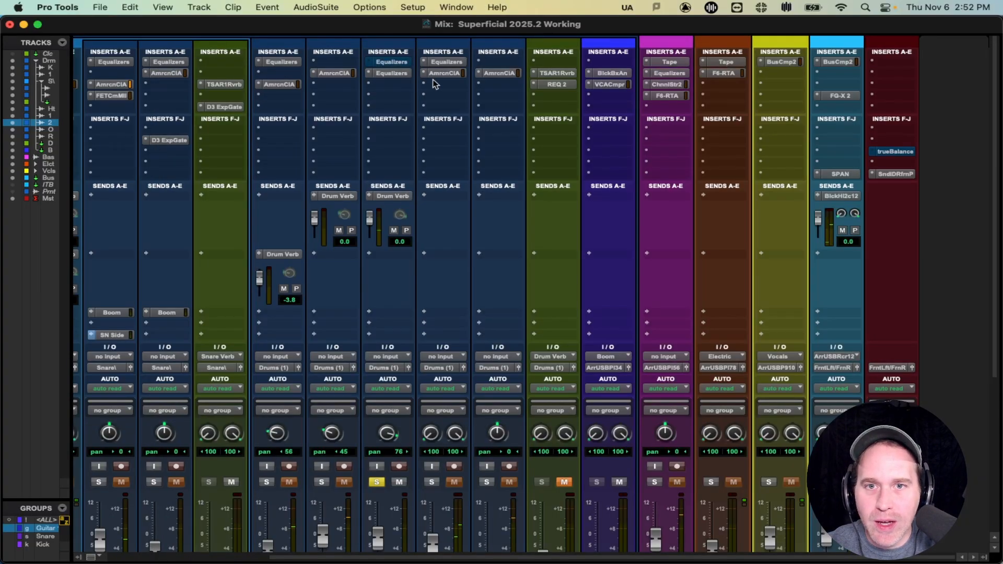
# Insert an American Class A channel strip in slot C of track T2.
pyautogui.click(379, 89)
pyautogui.moveTo(500, 89)
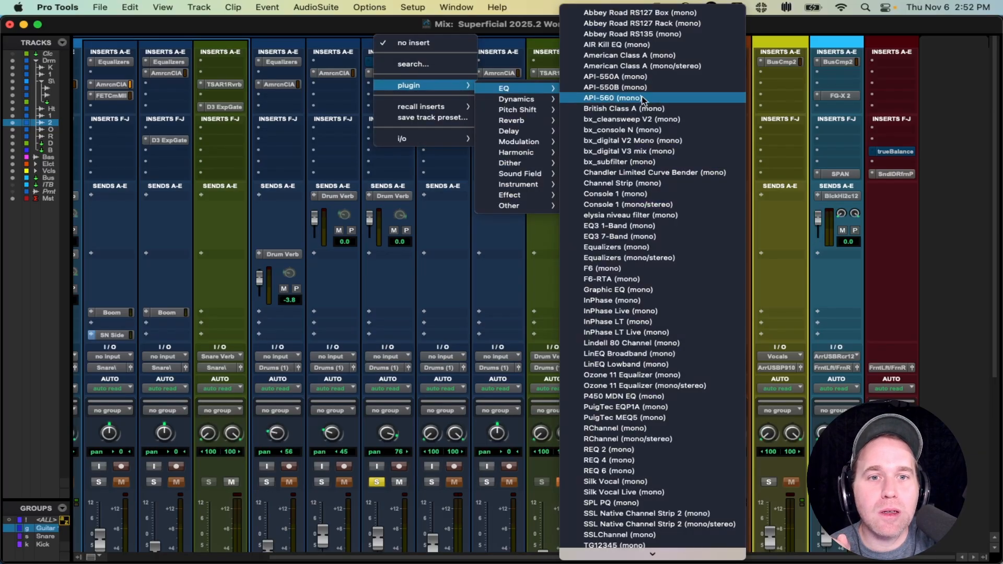
pyautogui.click(589, 259)
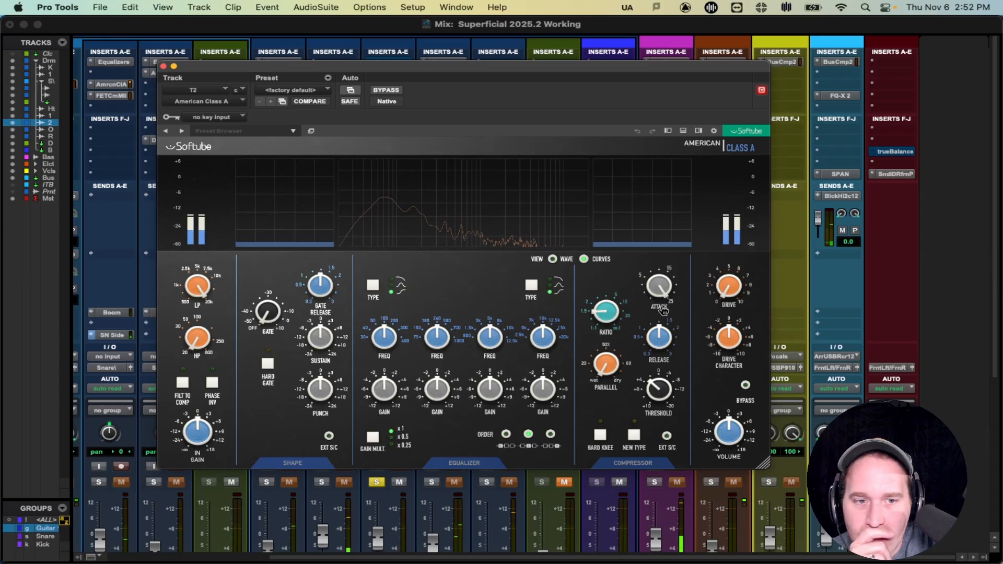
# Set American Class A's Drive to about 6.1 and input gain to about 5.2 dB, and raise the Drive Character.
pyautogui.moveTo(716, 292); pyautogui.dragTo(710, 236)
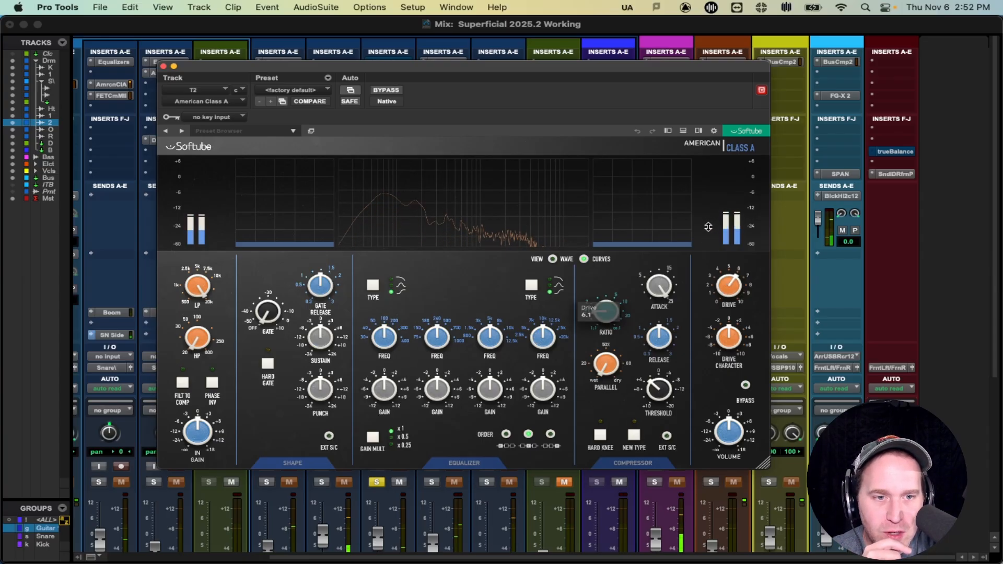
pyautogui.moveTo(745, 353); pyautogui.dragTo(717, 309)
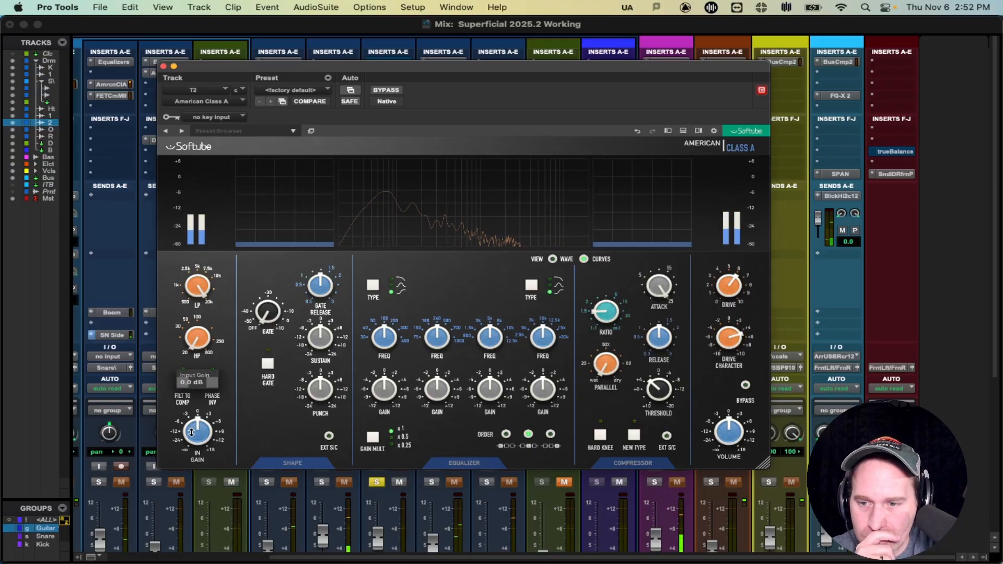
pyautogui.moveTo(193, 433); pyautogui.dragTo(193, 428)
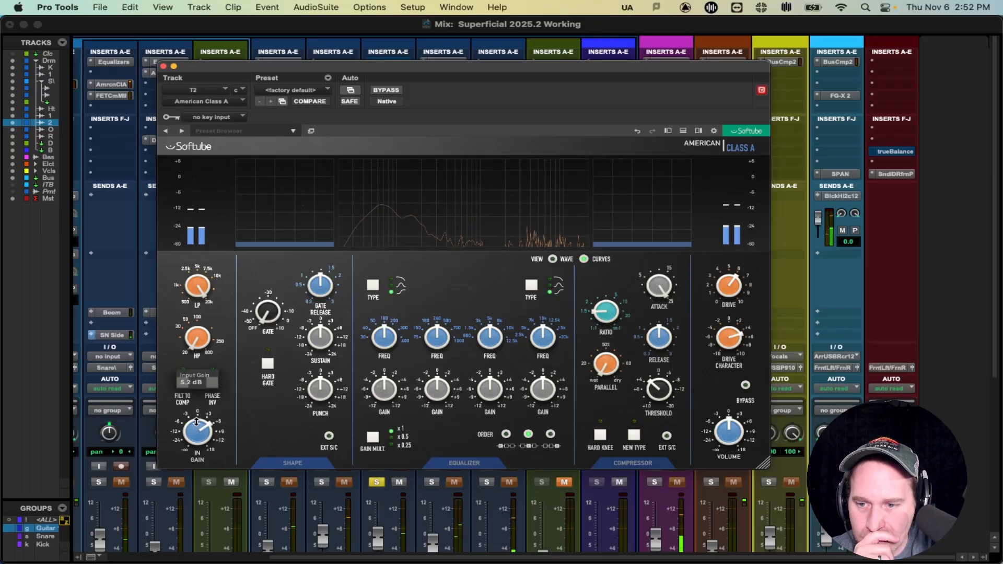
pyautogui.moveTo(730, 429)
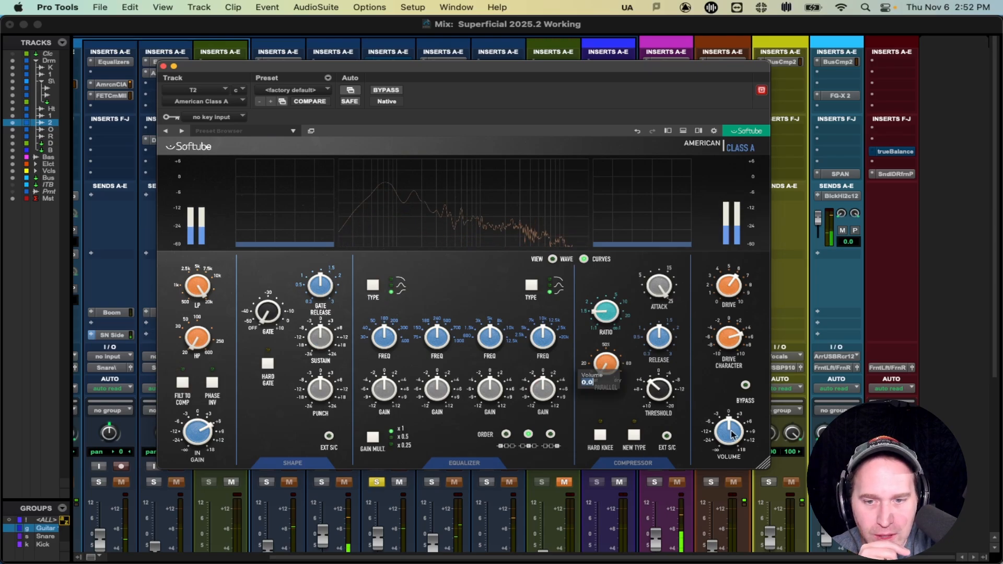
# Enable the American Class A compressor on T2, raise its ratio, and adjust its attack, release and threshold.
pyautogui.scroll(-3, 403, 518)
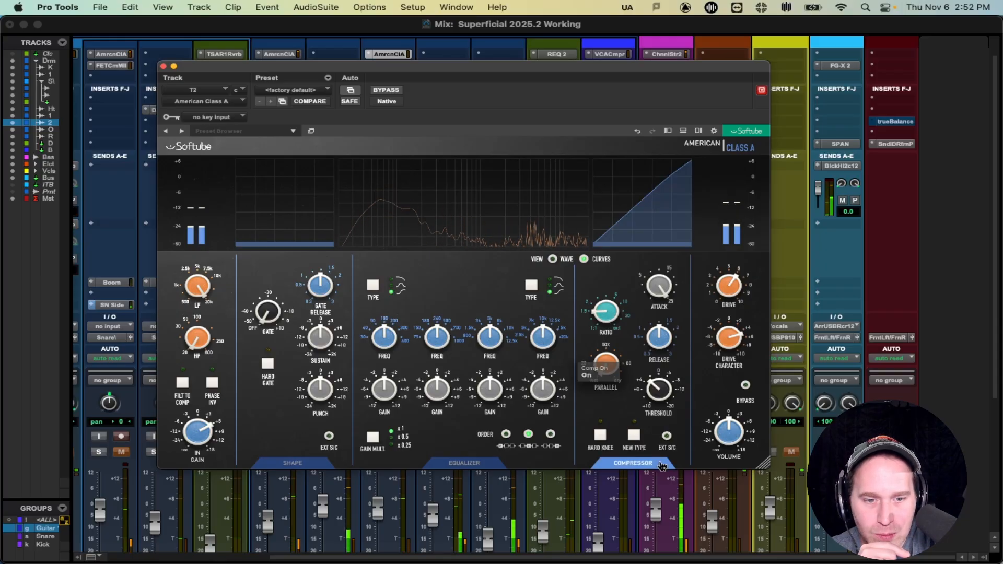
pyautogui.moveTo(602, 313)
pyautogui.moveTo(602, 313); pyautogui.dragTo(603, 320)
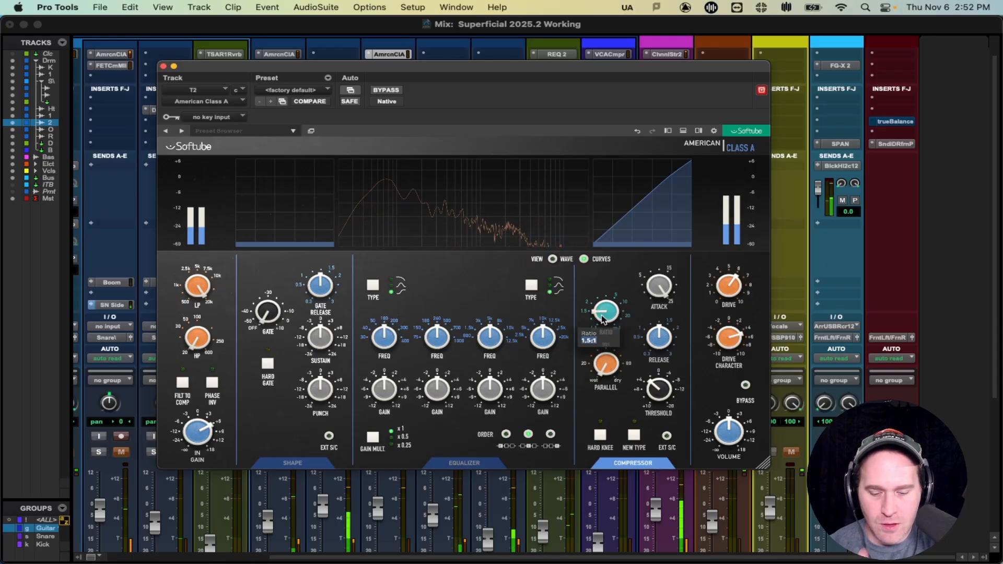
pyautogui.moveTo(653, 306)
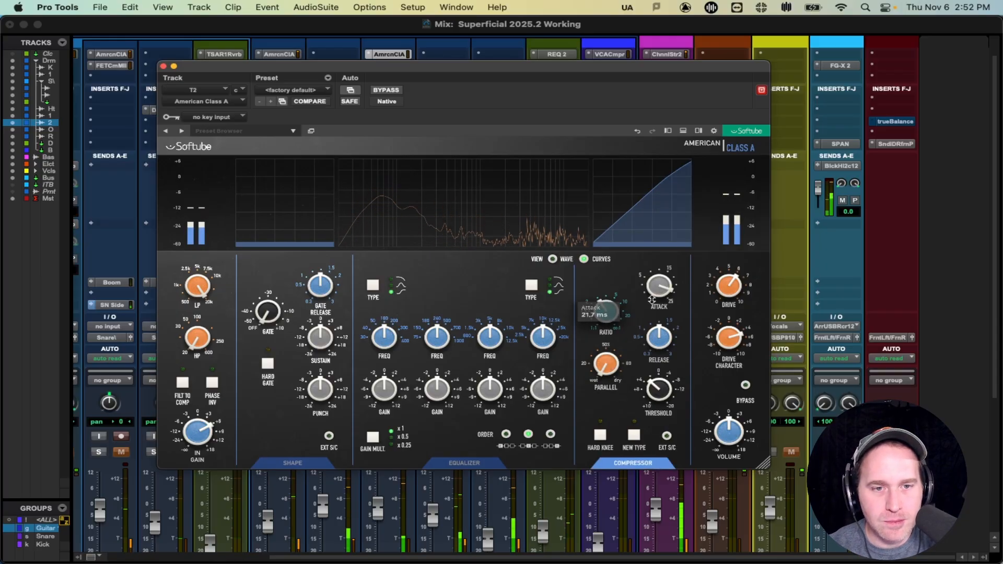
pyautogui.moveTo(658, 388); pyautogui.dragTo(647, 339)
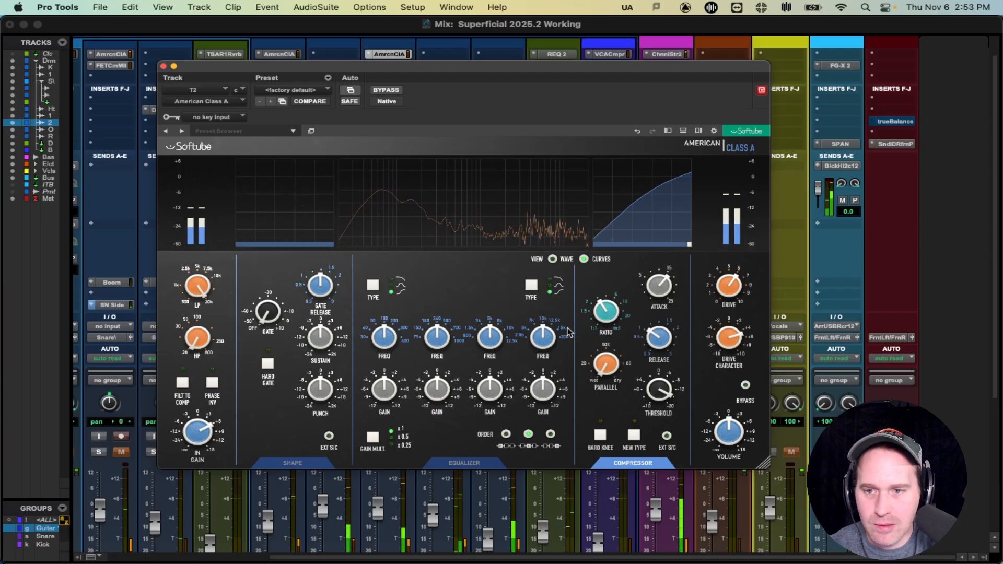
# Raise American Class A's low-cut frequency, then enable its EQ with the low band's frequency lowered and its gain boosted on T2.
pyautogui.moveTo(202, 341)
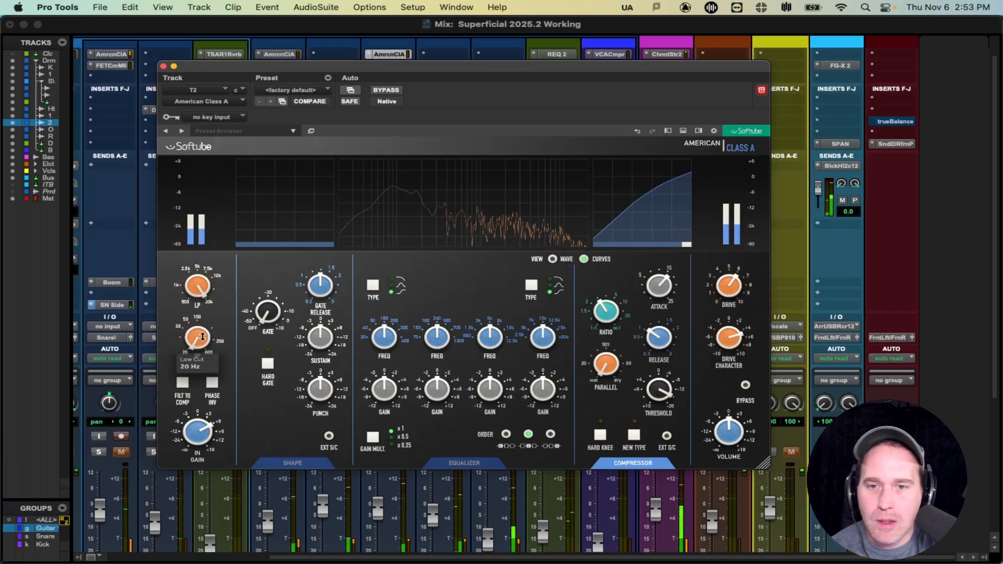
pyautogui.moveTo(202, 341); pyautogui.dragTo(199, 327)
pyautogui.moveTo(384, 337); pyautogui.dragTo(380, 359)
pyautogui.moveTo(378, 388)
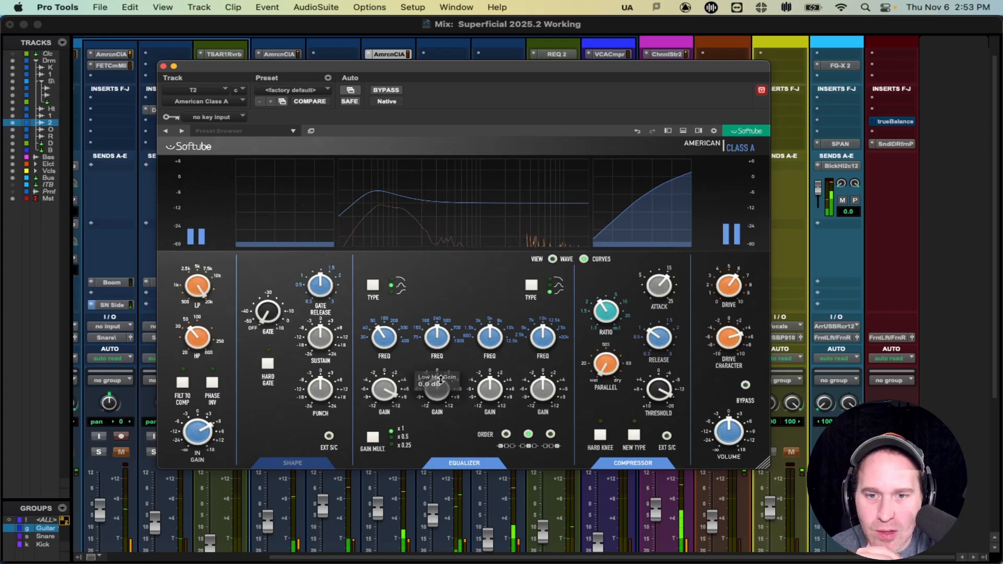
# Cut the low-mid and high-mid bands to -6.0 dB each, raising the low-mid frequency and lowering the high-mid frequency.
pyautogui.moveTo(438, 391); pyautogui.dragTo(430, 417)
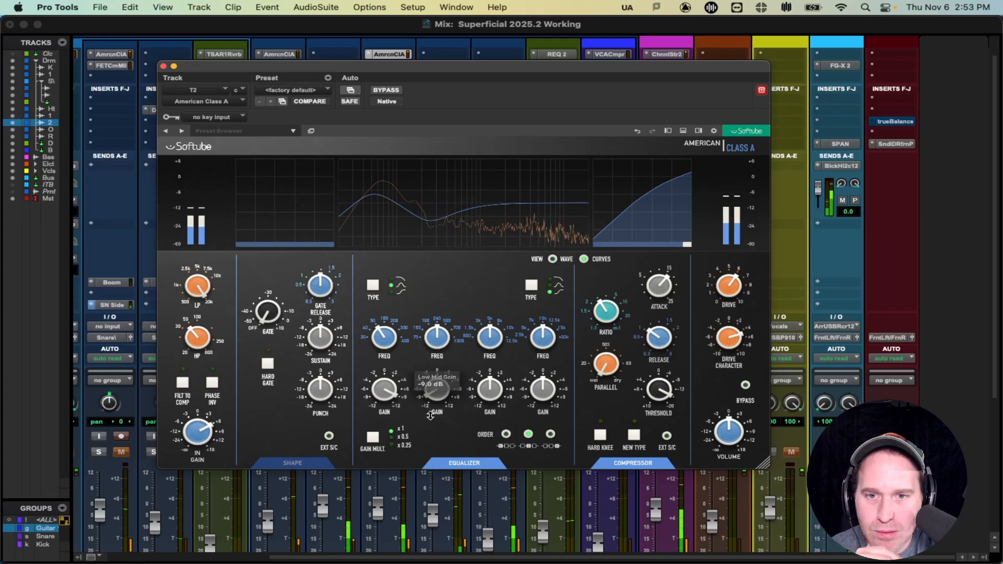
pyautogui.moveTo(446, 344); pyautogui.dragTo(438, 325)
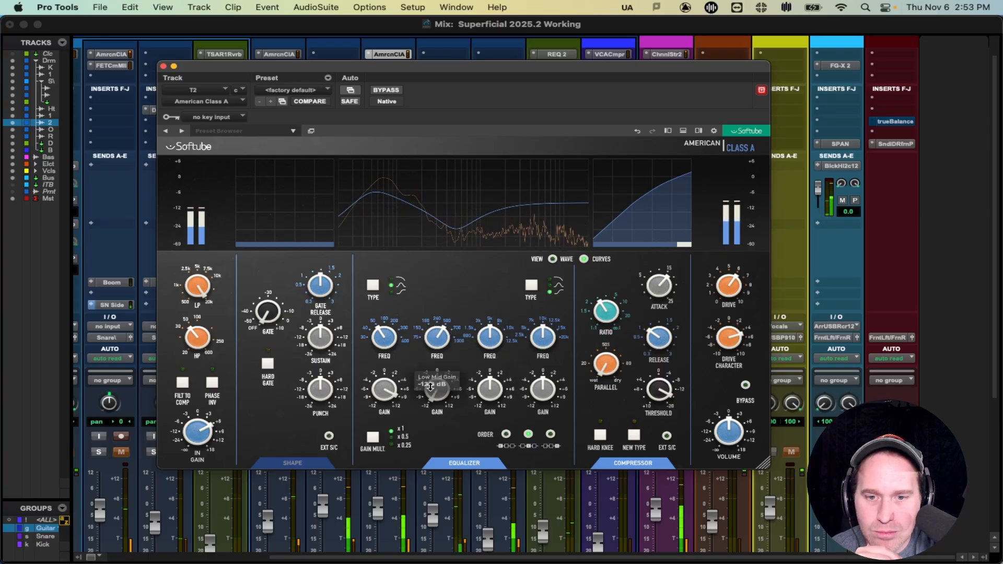
pyautogui.moveTo(430, 387); pyautogui.dragTo(431, 375)
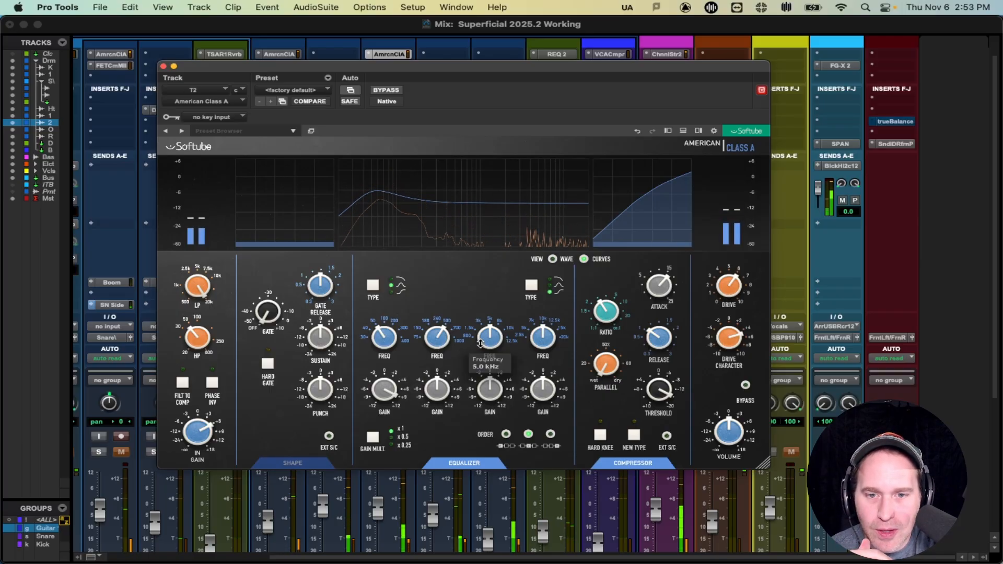
pyautogui.moveTo(480, 343); pyautogui.dragTo(480, 349)
pyautogui.moveTo(483, 400); pyautogui.dragTo(428, 413)
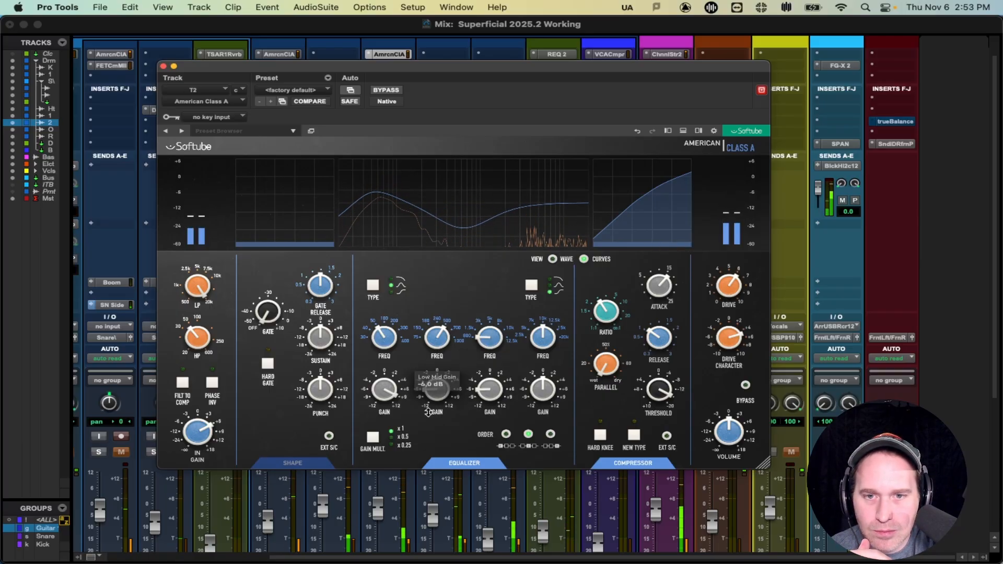
pyautogui.moveTo(437, 341); pyautogui.dragTo(439, 341)
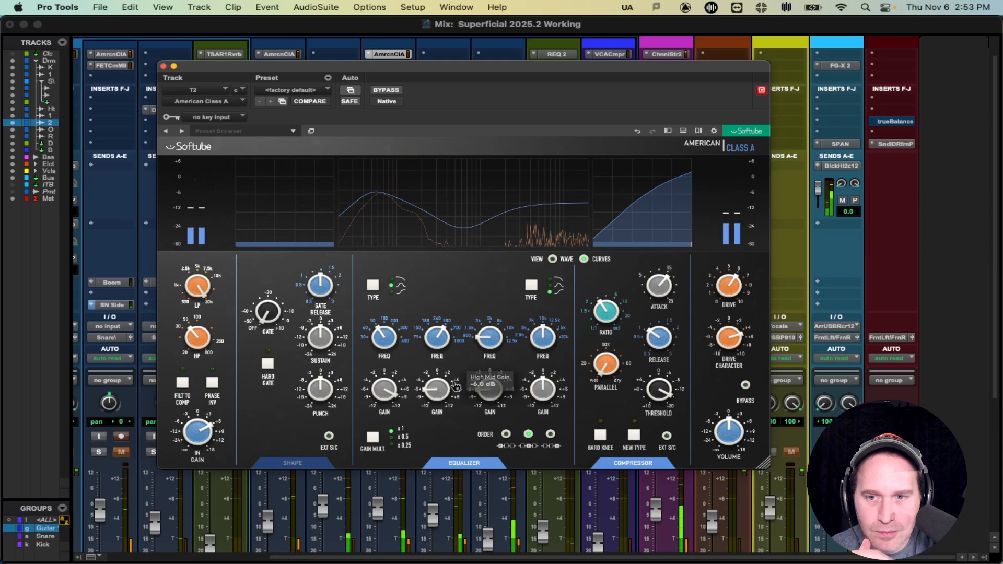
# Lower American Class A's low-pass cutoff to roll off the highs, and close the plug-in window.
pyautogui.moveTo(194, 285); pyautogui.dragTo(194, 309)
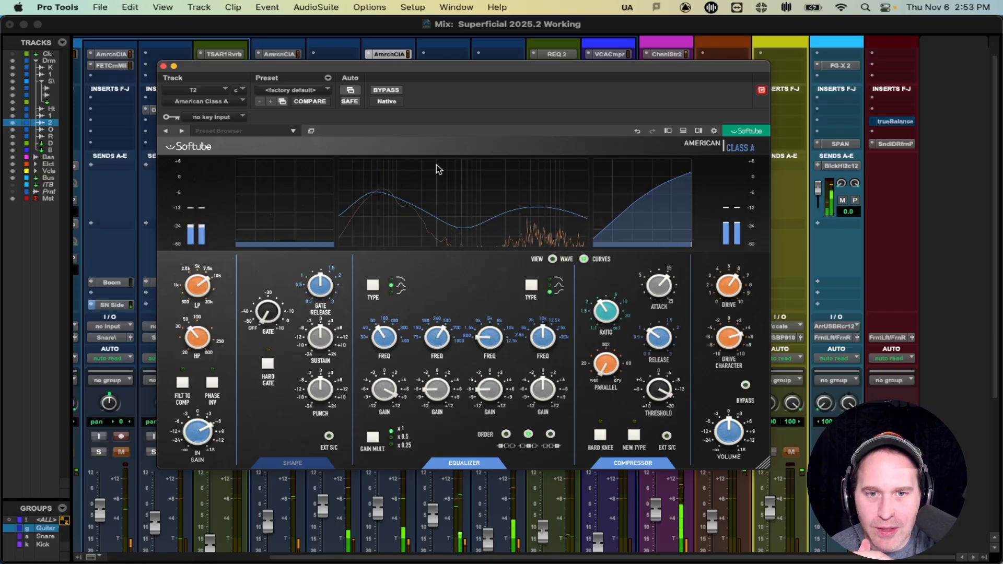
pyautogui.press('super+w')
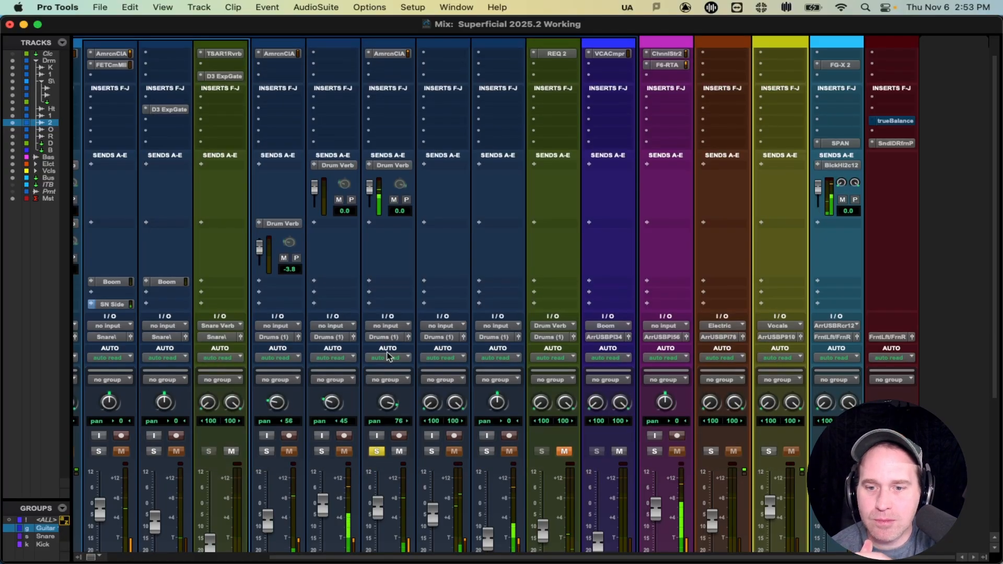
# Compare T2 with the Equalizers in slot B and American Class A in slot C bypassed and active.
pyautogui.scroll(2, 387, 357)
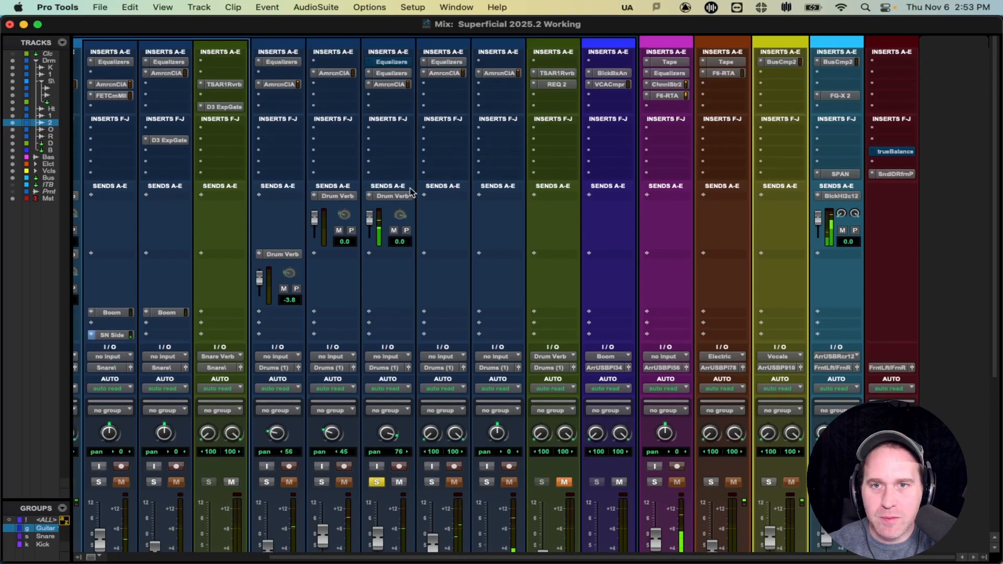
pyautogui.keyDown('shift'); pyautogui.keyDown('super'); pyautogui.click(385, 85); pyautogui.keyUp('super'); pyautogui.keyUp('shift')
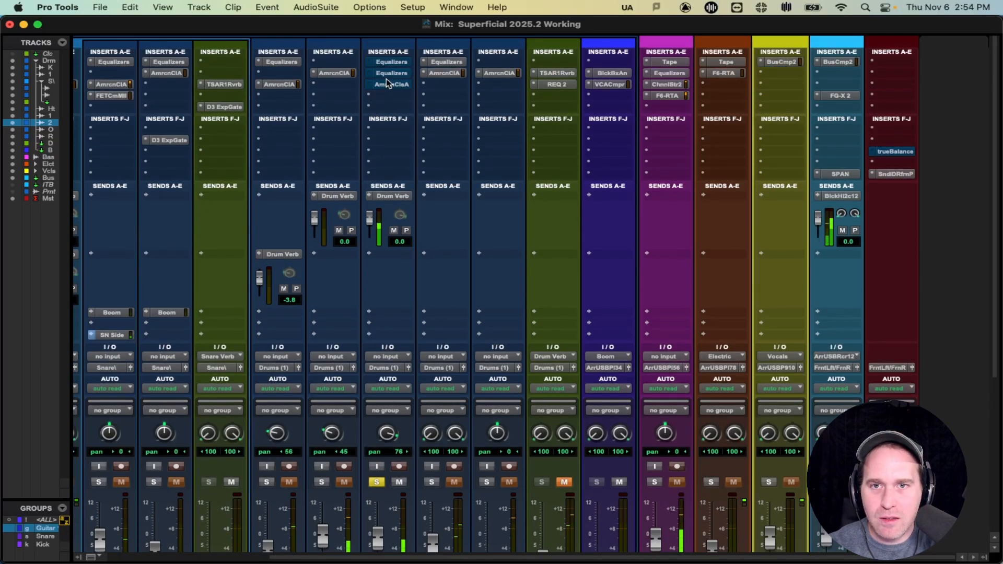
pyautogui.keyDown('shift'); pyautogui.keyDown('super'); pyautogui.click(390, 74); pyautogui.keyUp('super'); pyautogui.keyUp('shift')
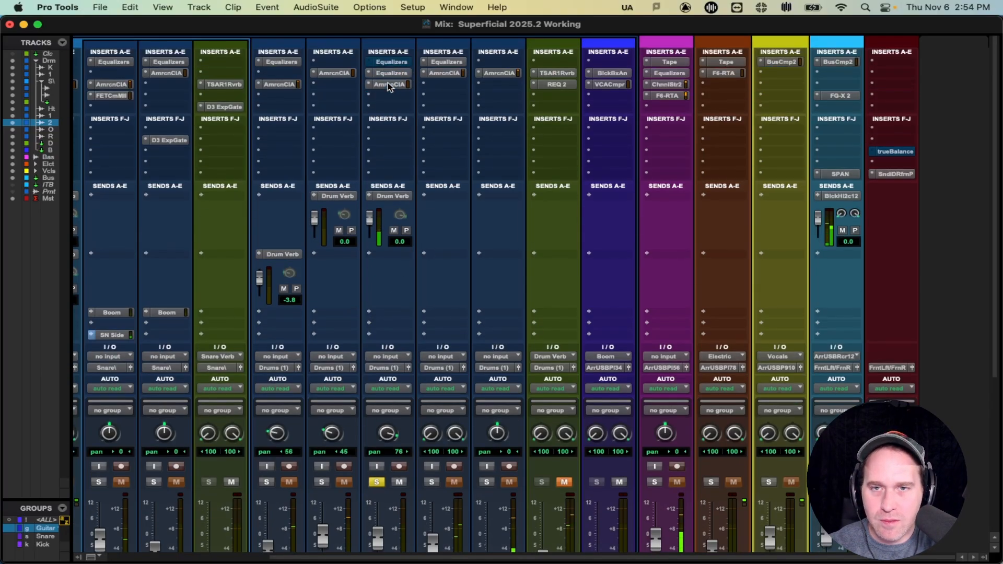
# Unsolo T2 and raise its fader to about -0.1 dB within the full mix.
pyautogui.click(377, 482)
pyautogui.scroll(-10, 434, 366)
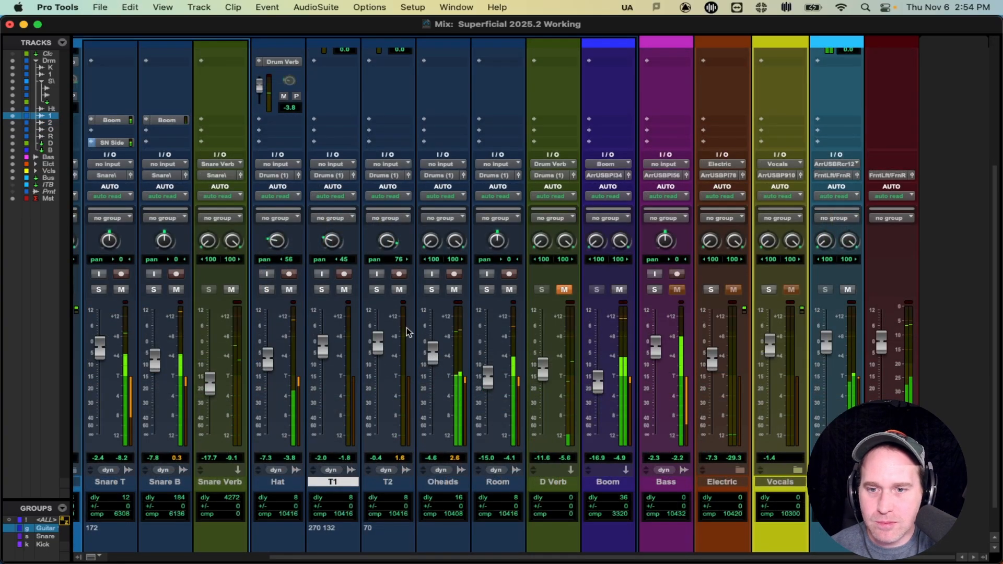
pyautogui.moveTo(380, 347); pyautogui.dragTo(381, 345)
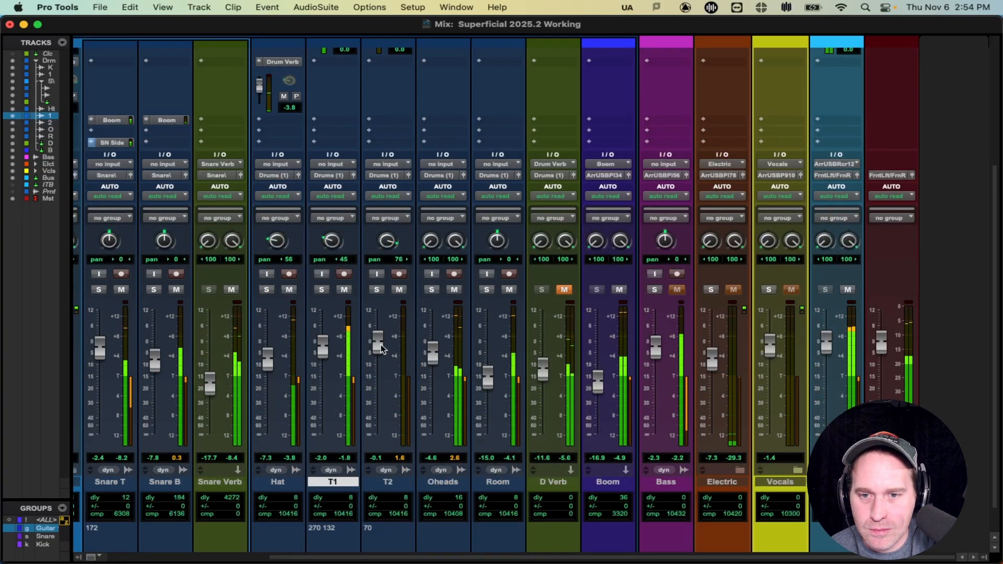